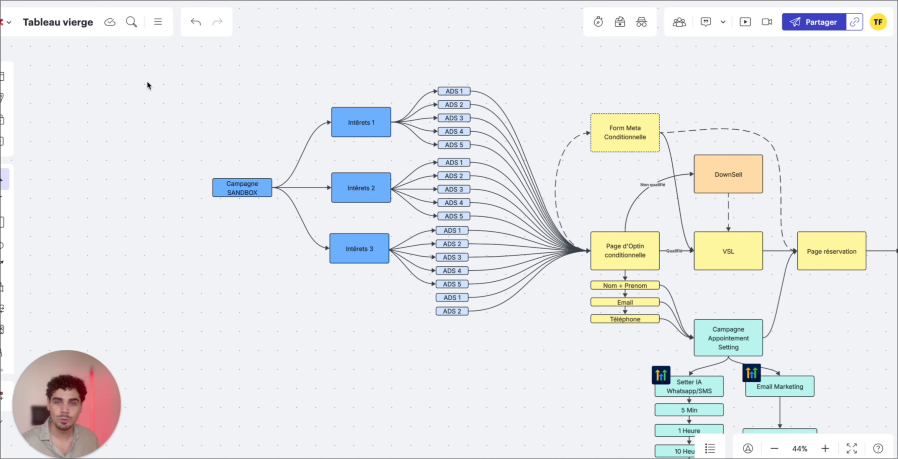
pyautogui.scroll(3, 228, 112)
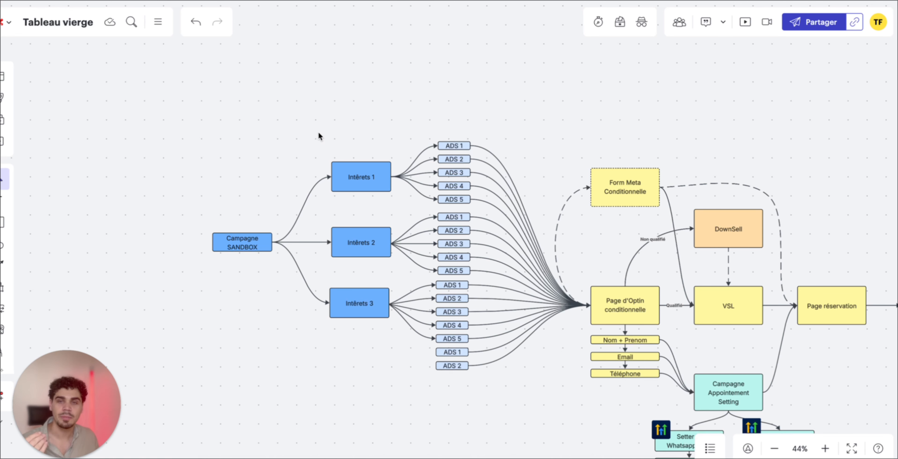
pyautogui.click(241, 244)
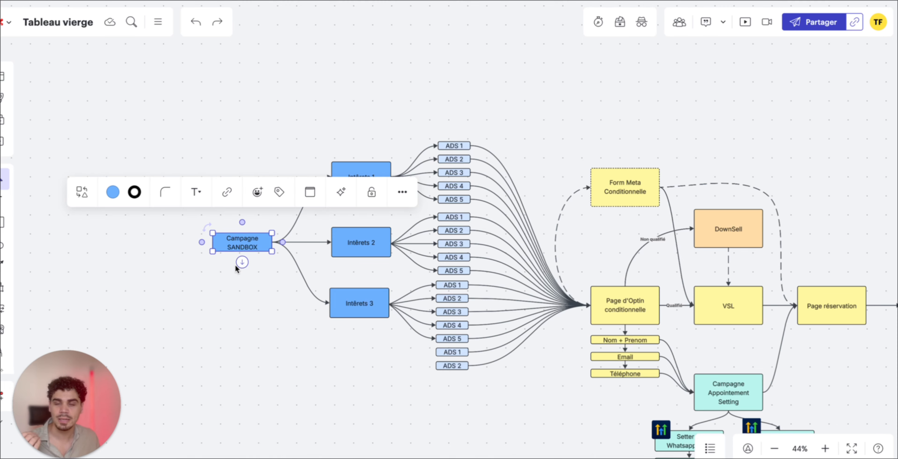
pyautogui.click(245, 298)
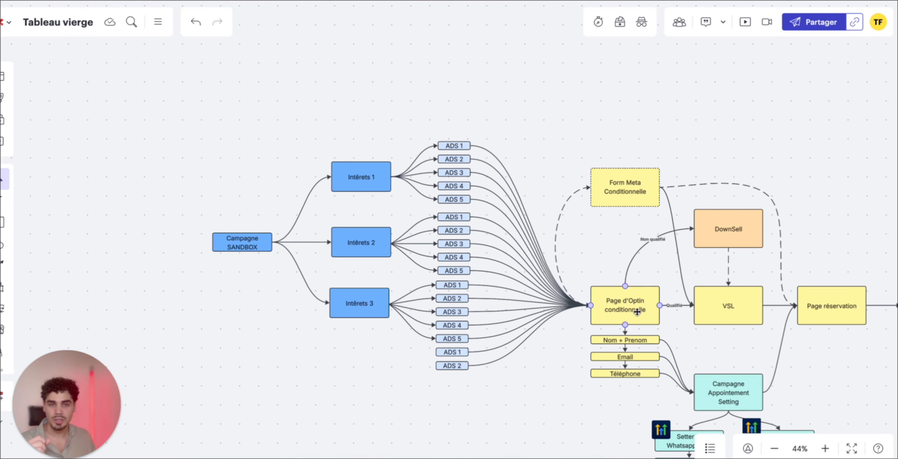
pyautogui.click(624, 187)
pyautogui.click(617, 113)
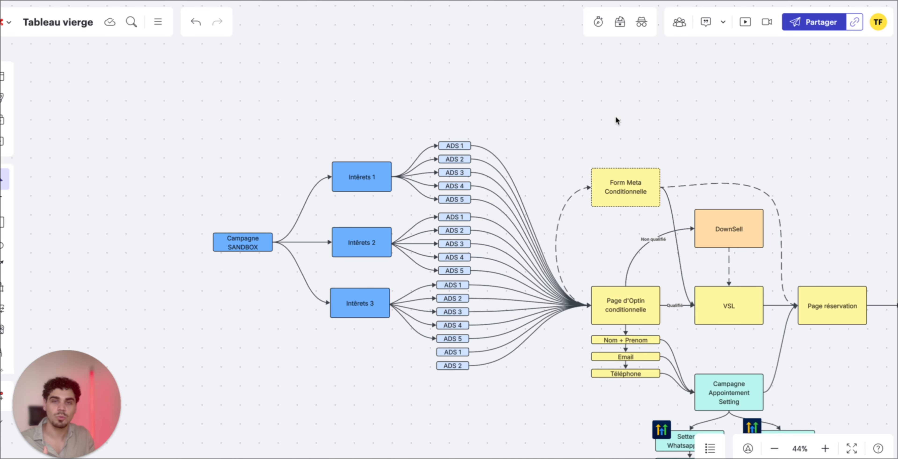
pyautogui.hscroll(-1, 616, 119)
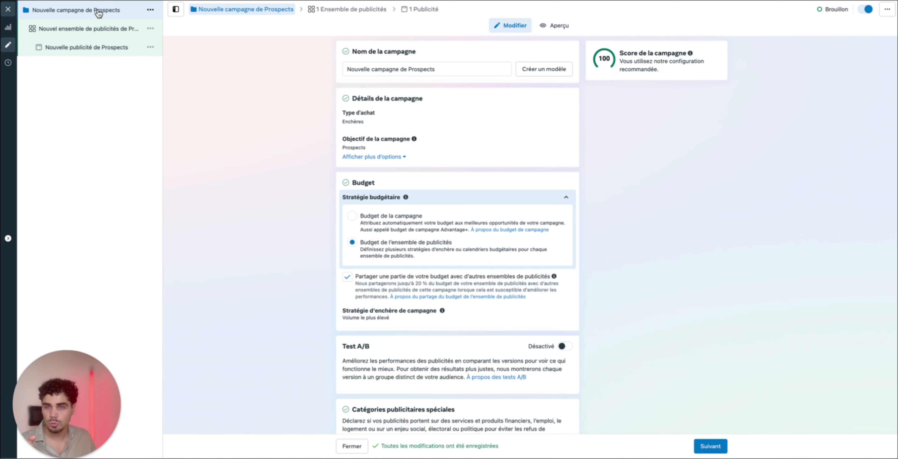
# Switch to Meta Ads Manager and rename the campaign as "Campagne"
pyautogui.tripleClick(424, 69)
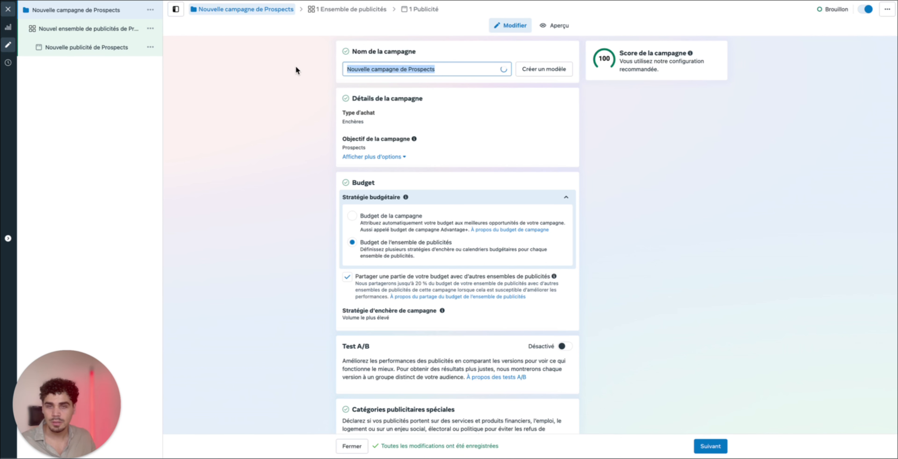
pyautogui.write('Campagne')
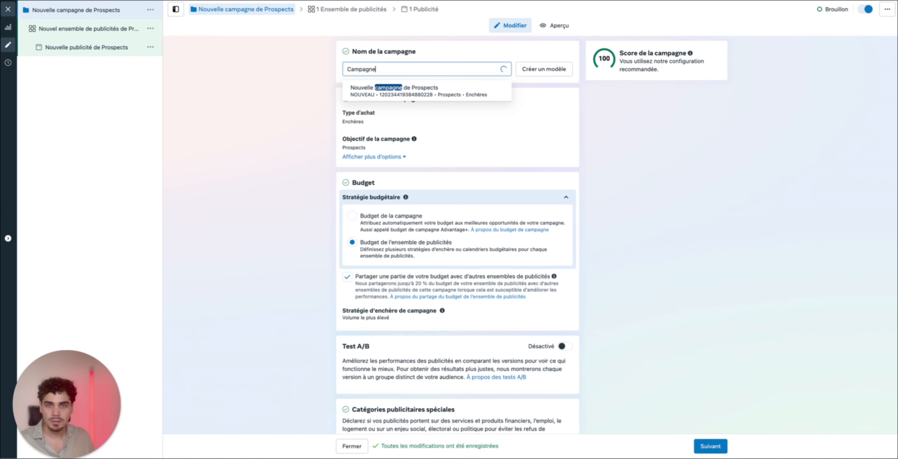
pyautogui.click(249, 86)
# Duplicate the ad set once within the existing campaign, keeping the default duplication options
pyautogui.click(66, 25)
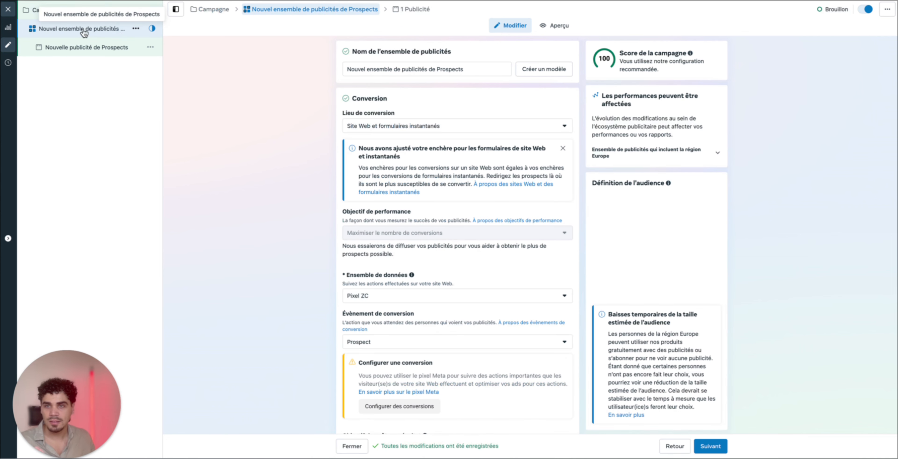
pyautogui.click(136, 30)
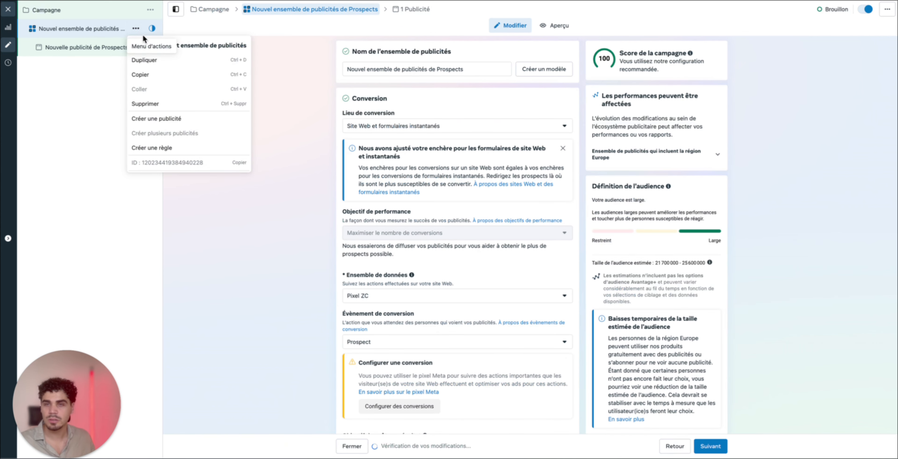
pyautogui.click(163, 61)
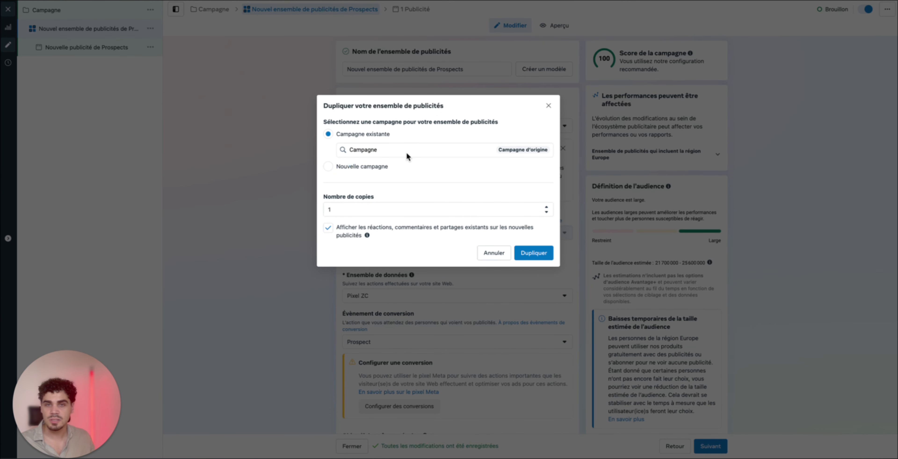
pyautogui.click(526, 254)
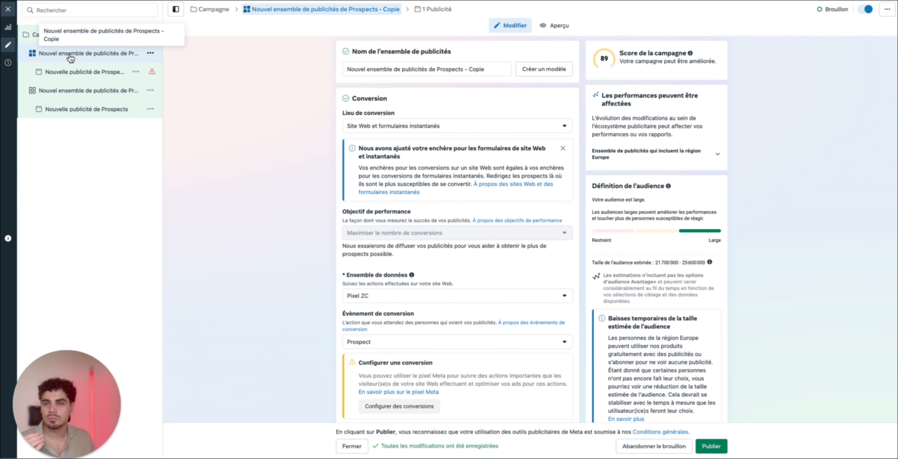
# Duplicate the ad inside the copied ad set
pyautogui.click(85, 77)
pyautogui.click(136, 71)
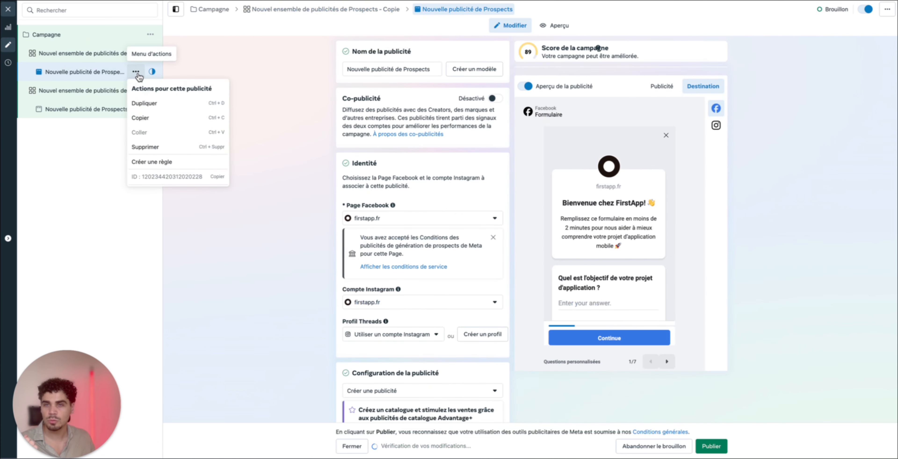
pyautogui.click(144, 103)
pyautogui.click(535, 327)
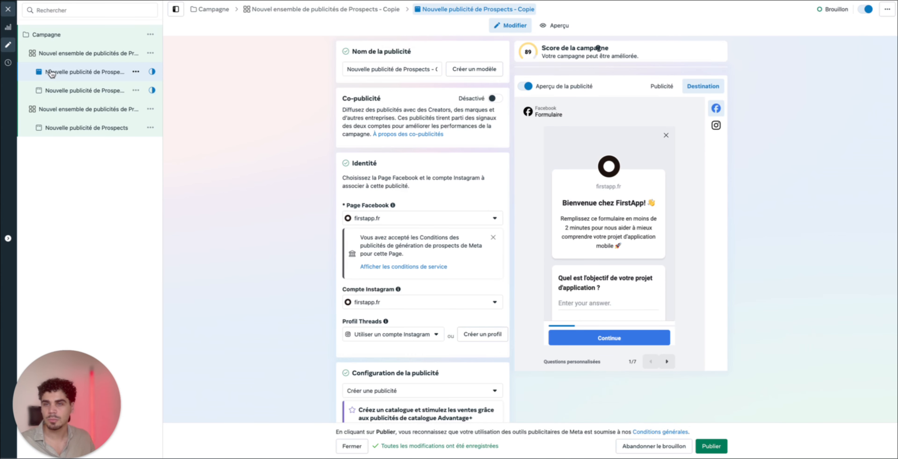
# Rename the copied ad set as "Adset"
pyautogui.click(68, 56)
pyautogui.click(485, 69)
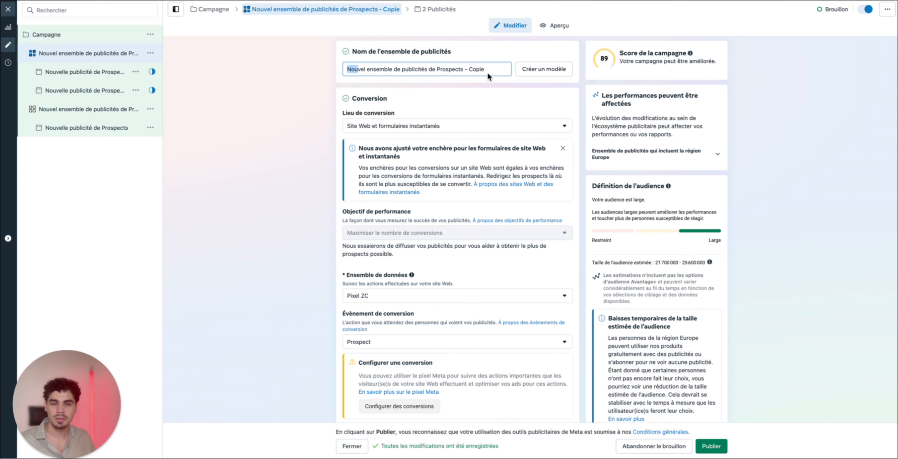
pyautogui.hotkey('ctrl', 'a')
pyautogui.write('Ade')
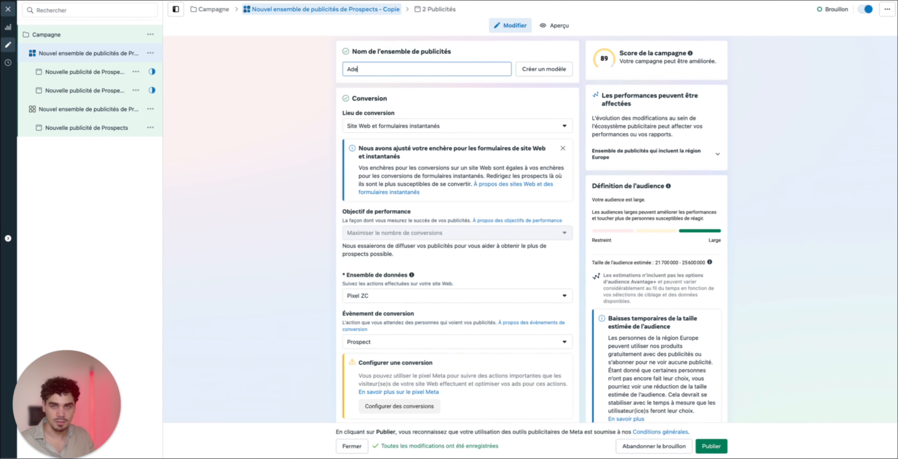
pyautogui.write('et')
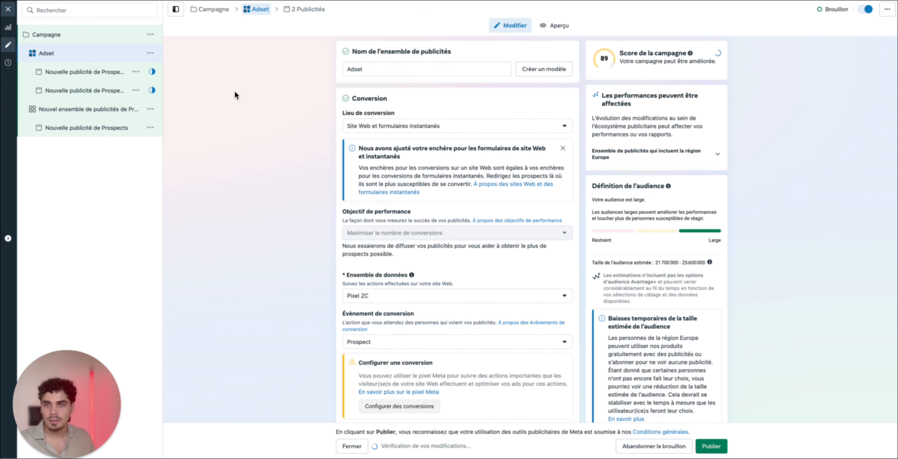
pyautogui.click(67, 37)
# Rename the copied ad, the first one in its ad set, as "pub"
pyautogui.click(78, 67)
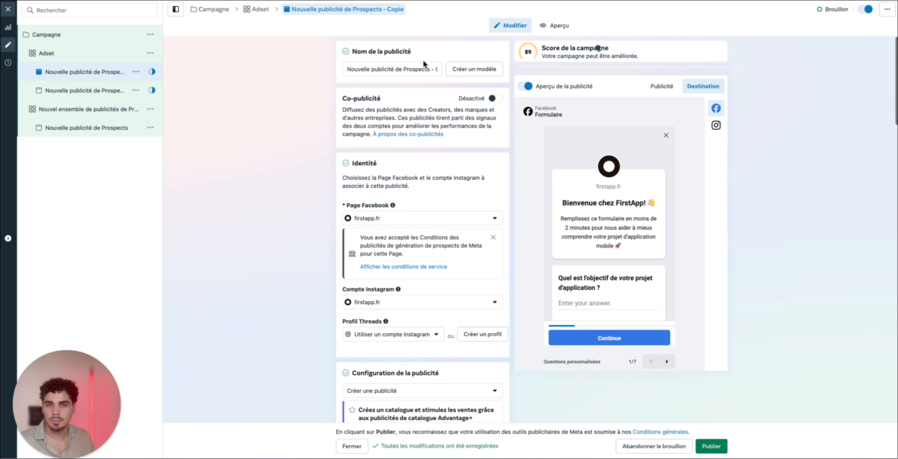
pyautogui.hotkey('ctrl', 'a')
pyautogui.doubleClick(374, 72)
pyautogui.write('Apub')
pyautogui.hotkey('ctrl', 'a')
pyautogui.write('pub')
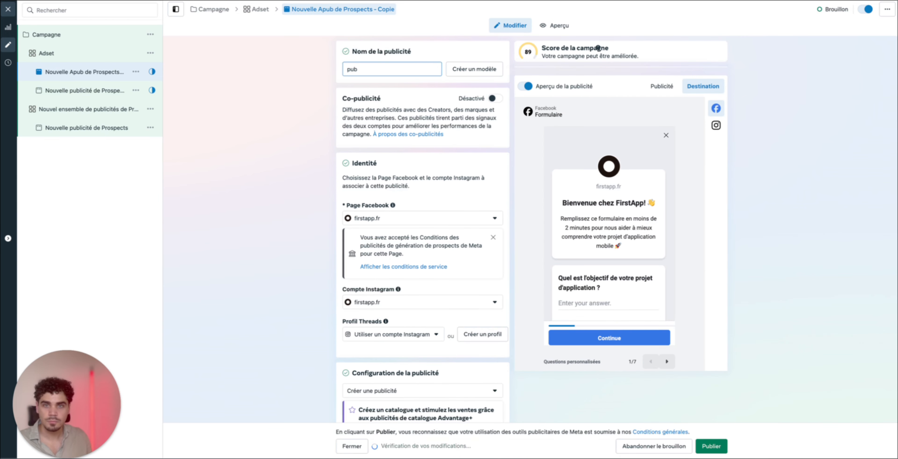
# Set the campaign's budget strategy to "Budget de l'ensemble de publicités"
pyautogui.click(96, 38)
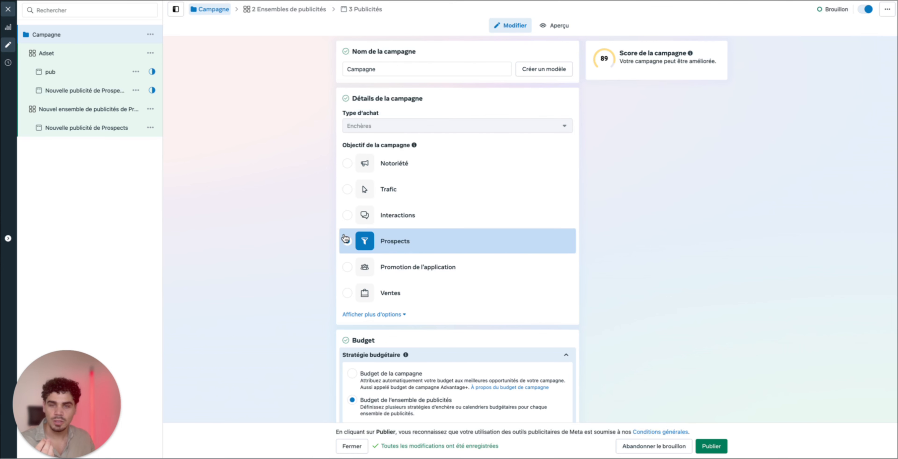
pyautogui.scroll(-6, 477, 245)
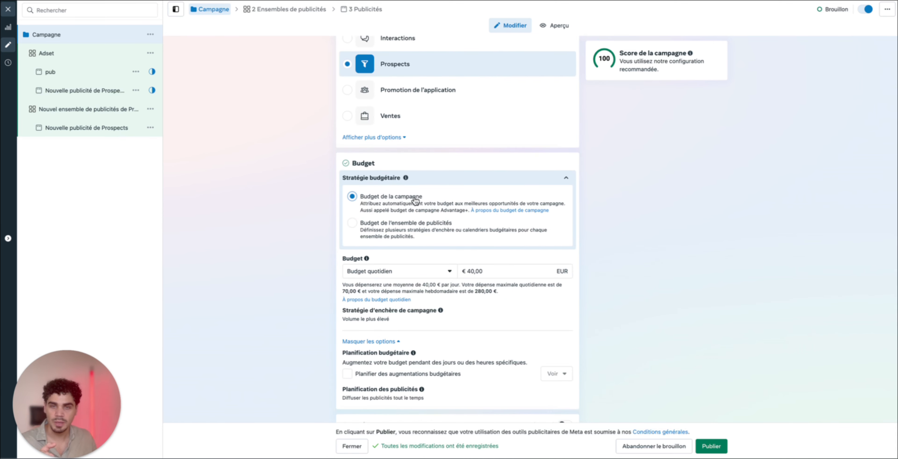
pyautogui.click(385, 227)
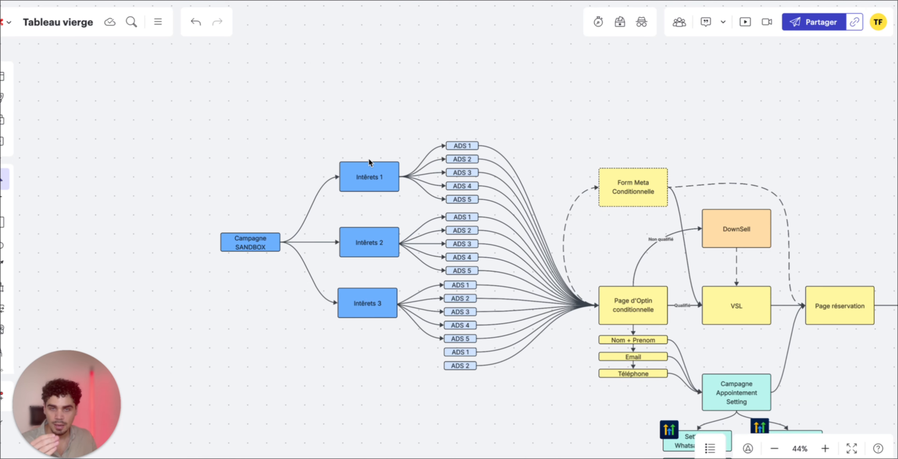
# Switch to the Tableau vierge board and examine how Campagne SANDBOX branches into its three interest blocks
pyautogui.click(369, 313)
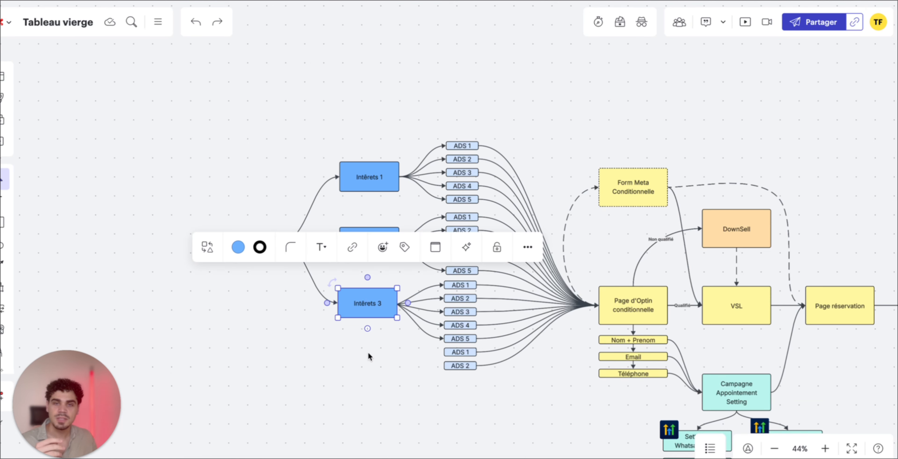
pyautogui.click(368, 353)
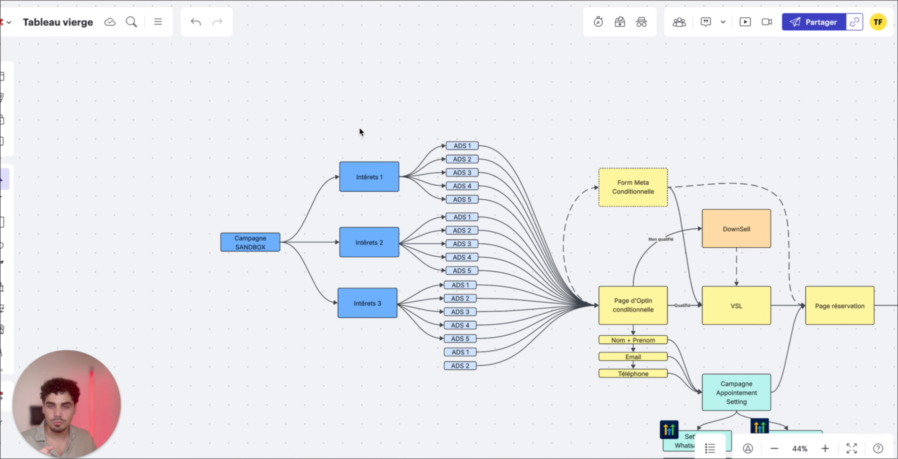
pyautogui.click(233, 242)
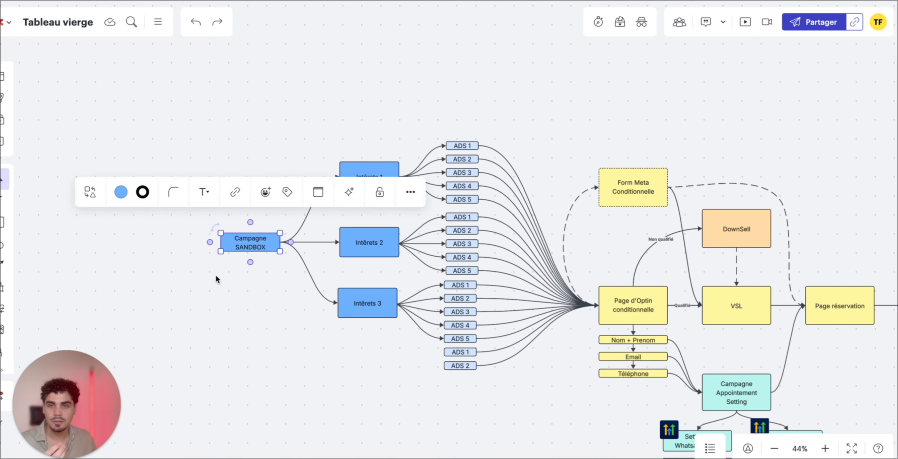
pyautogui.click(267, 339)
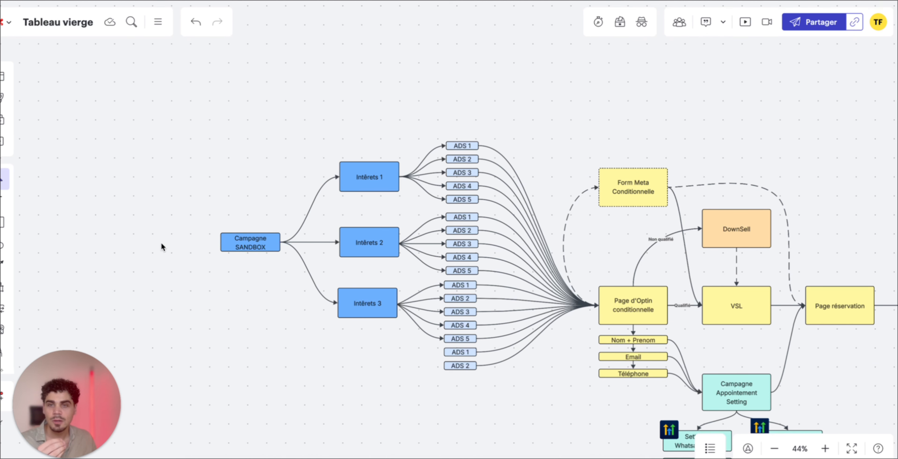
pyautogui.moveTo(161, 243); pyautogui.dragTo(228, 242)
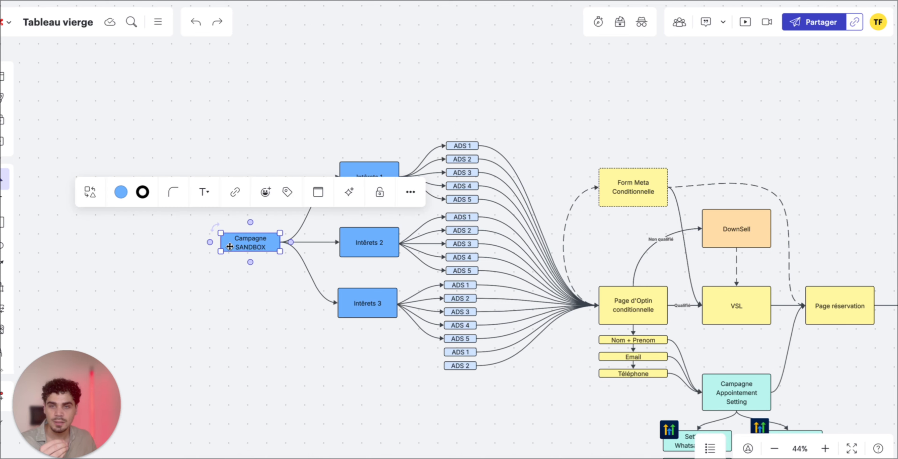
pyautogui.click(225, 290)
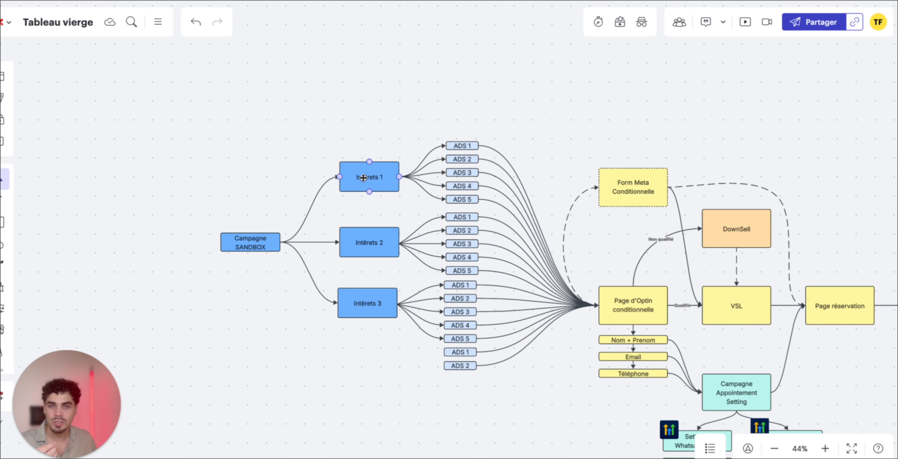
pyautogui.click(356, 243)
pyautogui.click(360, 301)
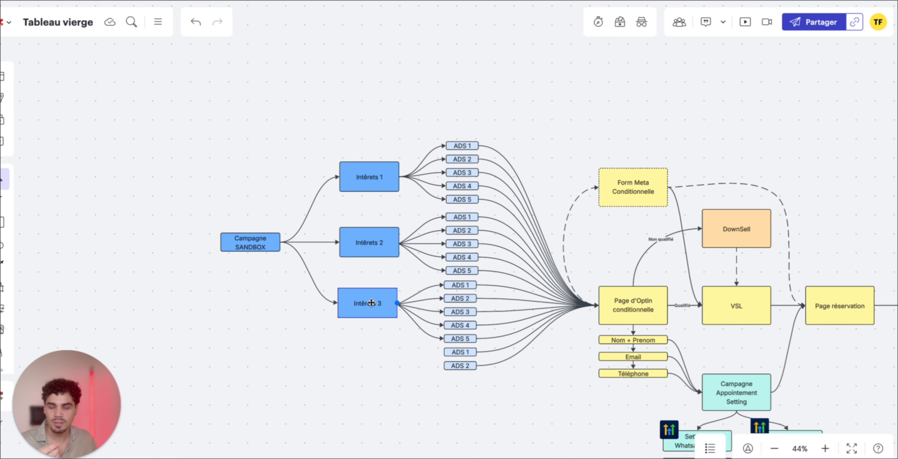
pyautogui.click(307, 327)
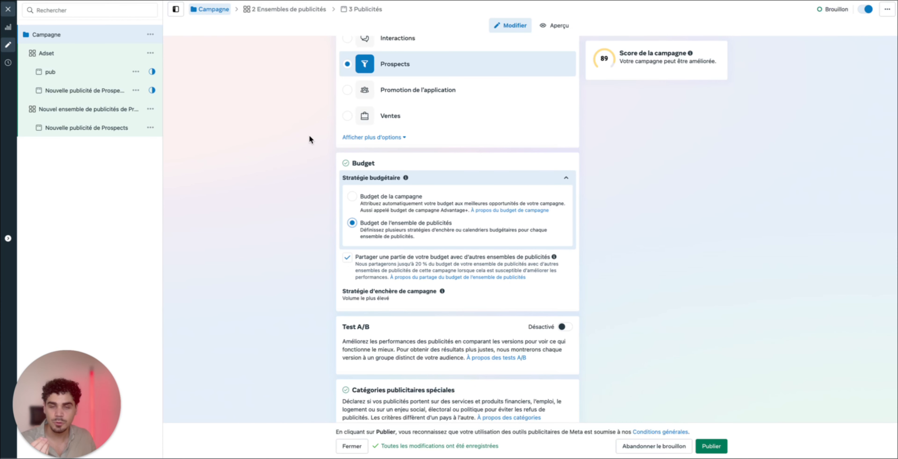
# Return to Meta Ads Manager and review the campaign's ad set budget option, A/B test and special ad categories
pyautogui.moveTo(363, 223); pyautogui.dragTo(459, 225)
pyautogui.click(475, 225)
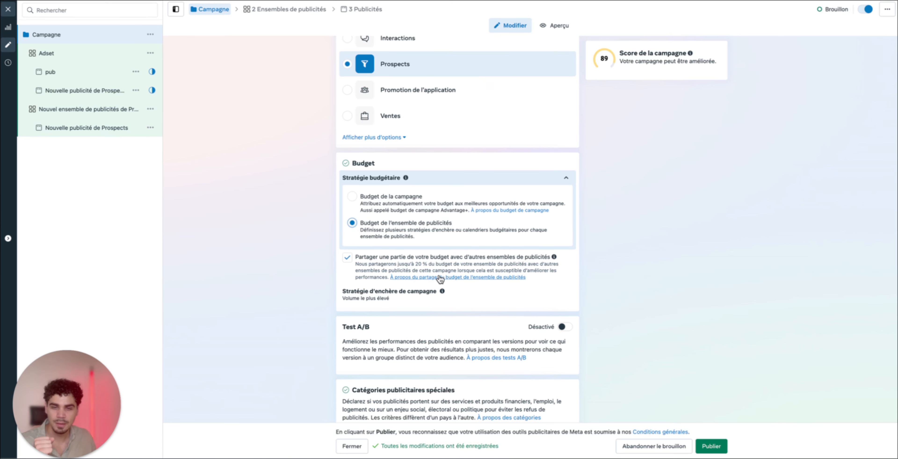
pyautogui.scroll(-3, 442, 282)
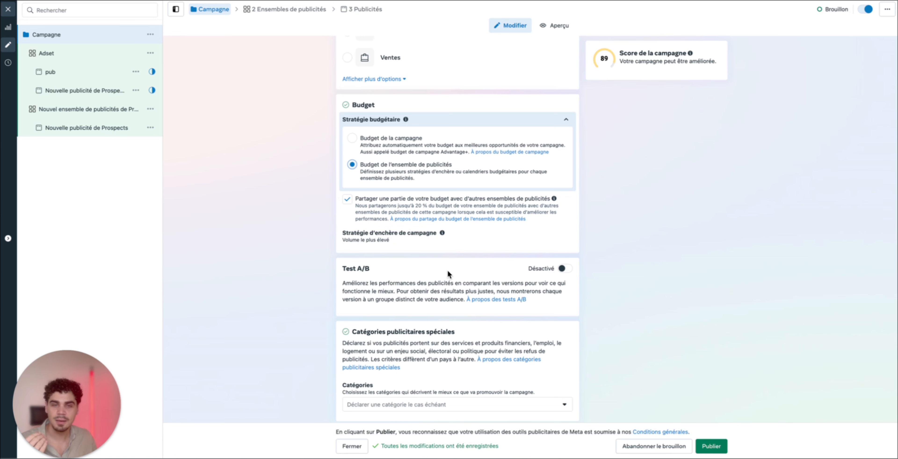
pyautogui.scroll(-1, 452, 286)
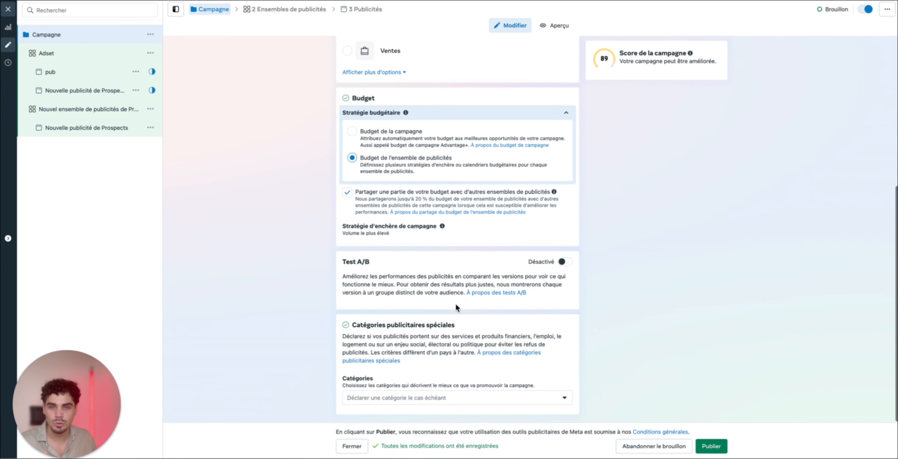
pyautogui.moveTo(370, 328); pyautogui.dragTo(473, 323)
pyautogui.click(473, 323)
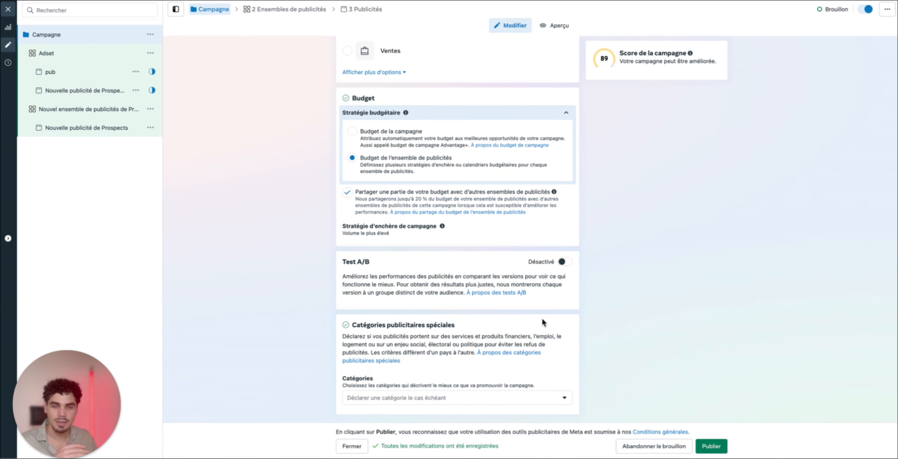
# Rename the first ad set, currently called Adset, as "Video I 1/09/25"
pyautogui.click(56, 55)
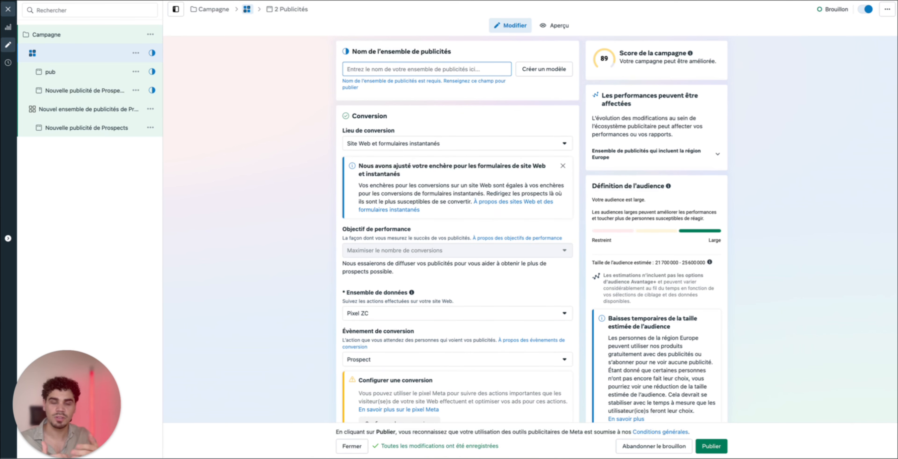
pyautogui.write('Video')
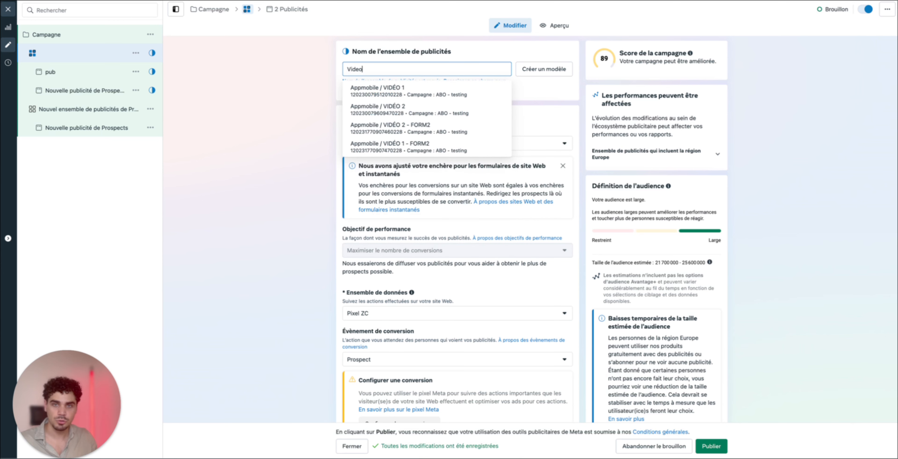
pyautogui.write(' I')
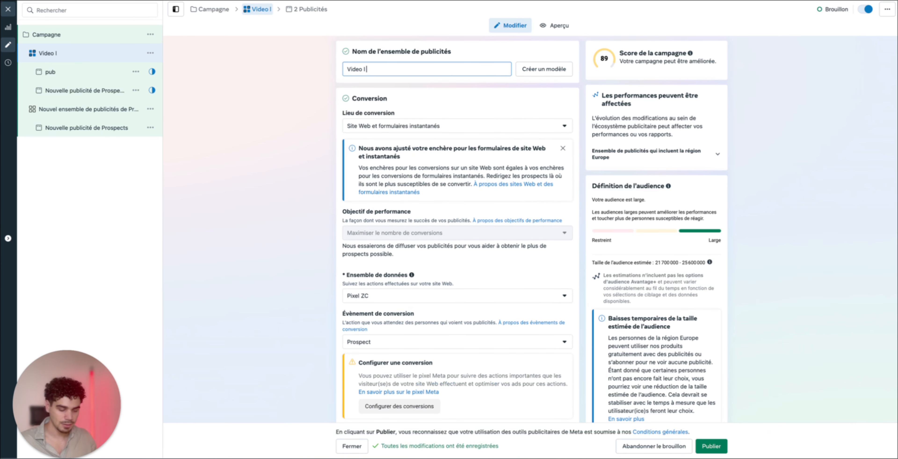
pyautogui.write(' 1/08/')
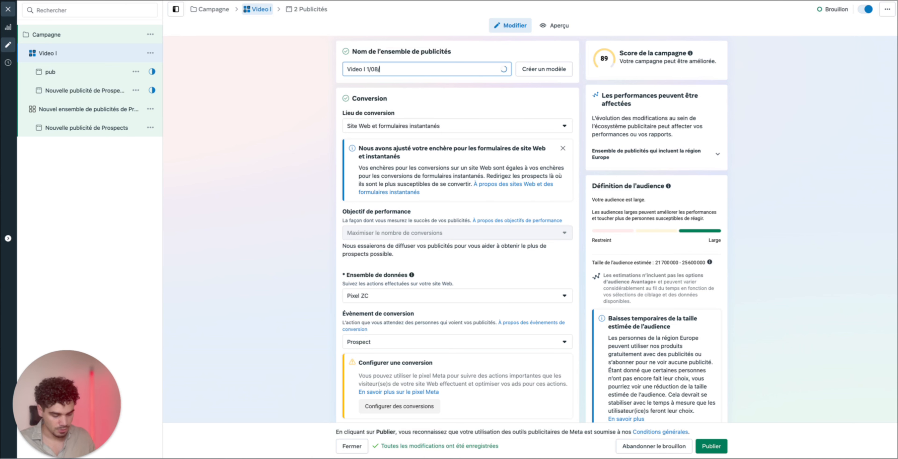
pyautogui.press('BackSpace')
pyautogui.write('9/2')
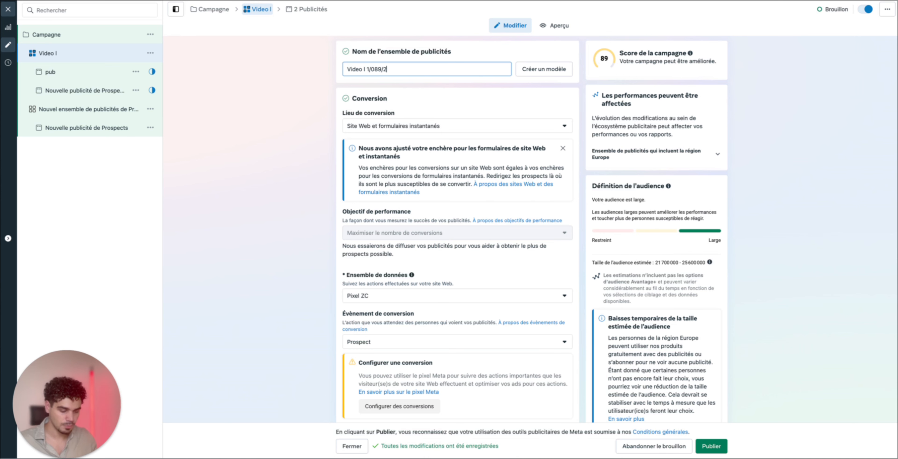
pyautogui.write('5')
pyautogui.click(407, 110)
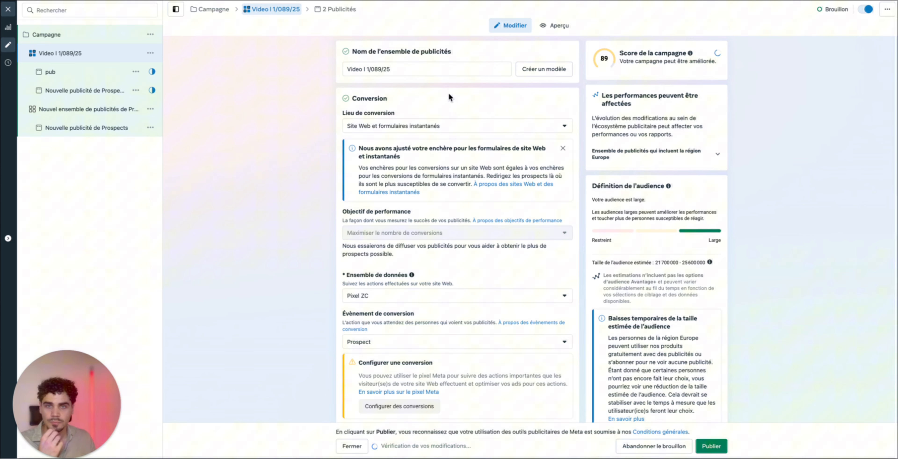
pyautogui.click(378, 69)
pyautogui.press('BackSpace')
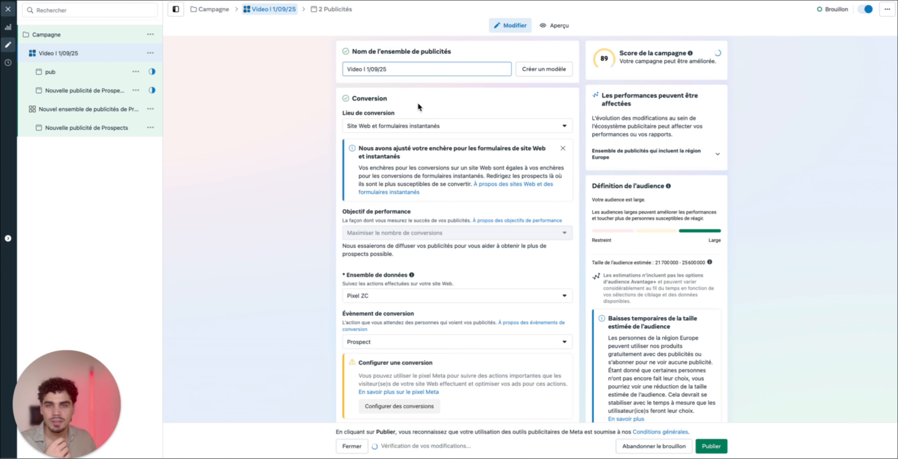
pyautogui.click(418, 102)
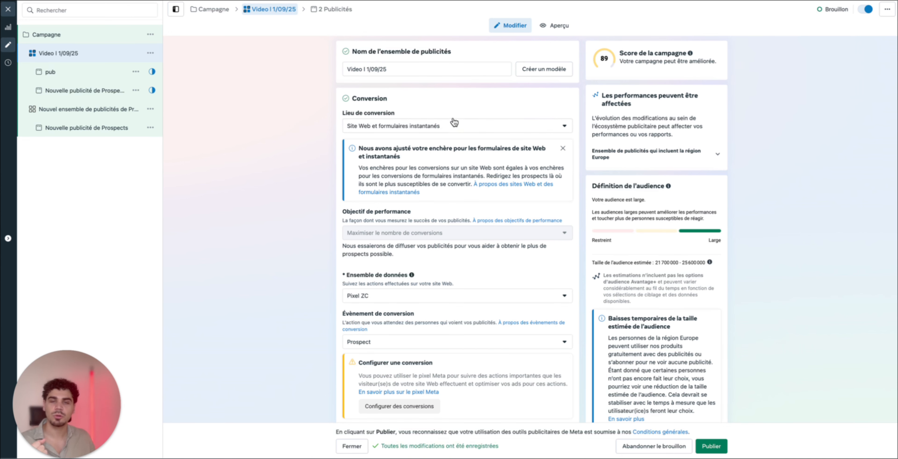
# Set the ad set's conversion location to "Formulaires instantanés et Messenger"
pyautogui.click(450, 125)
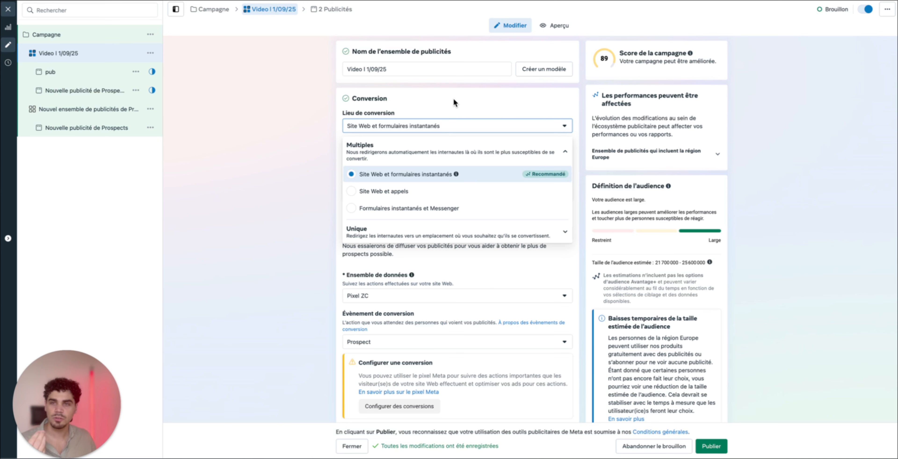
pyautogui.click(431, 130)
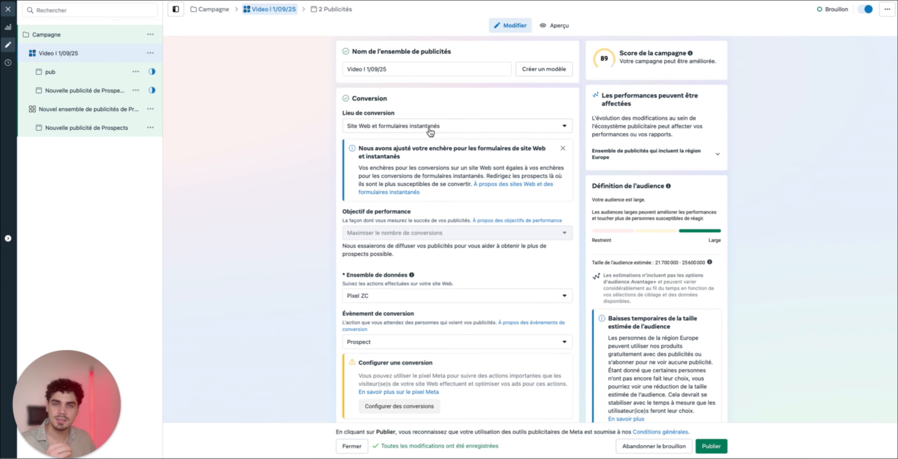
pyautogui.click(433, 130)
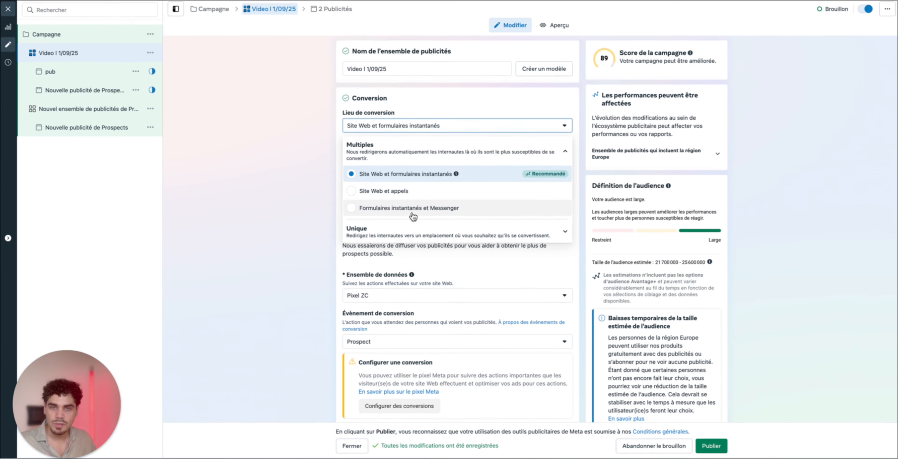
pyautogui.click(407, 209)
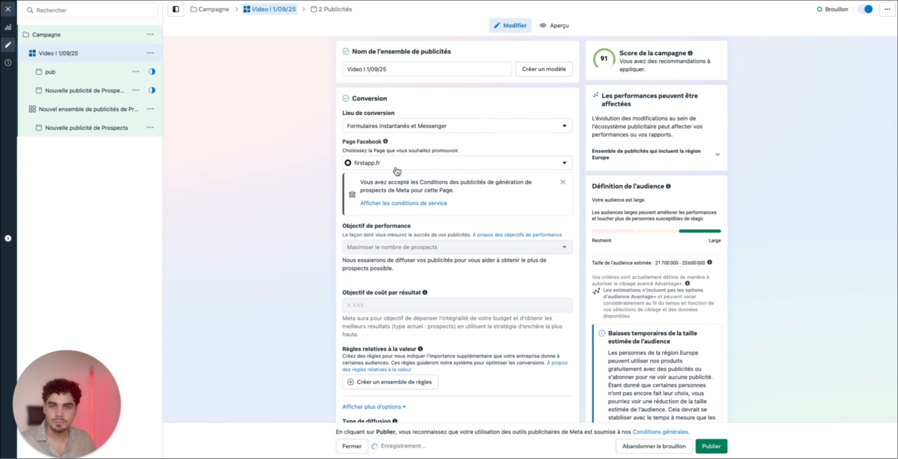
# Review the ad set's Facebook page, performance objective, cost per result goal, dynamic content option and daily budget settings
pyautogui.moveTo(340, 141); pyautogui.dragTo(430, 170)
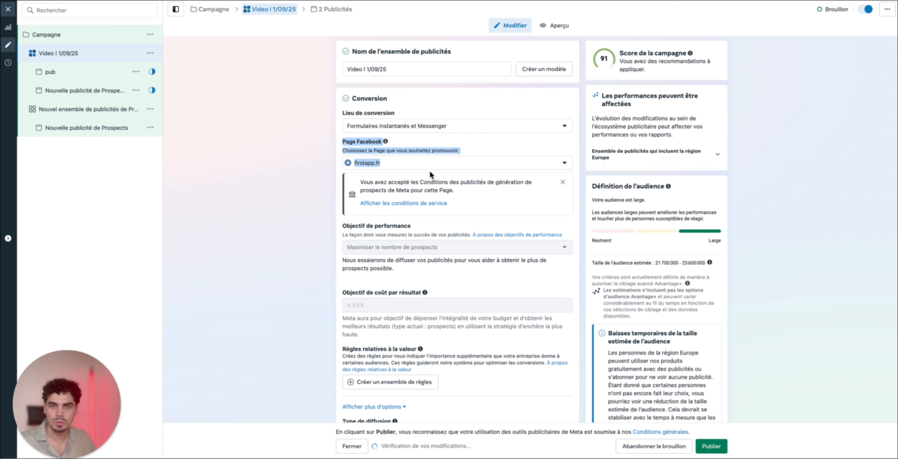
pyautogui.click(508, 163)
pyautogui.click(484, 138)
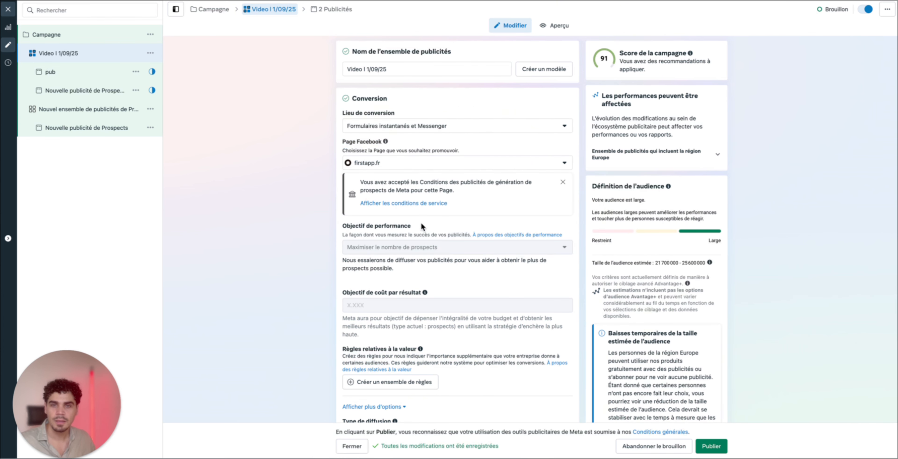
pyautogui.scroll(-3, 419, 225)
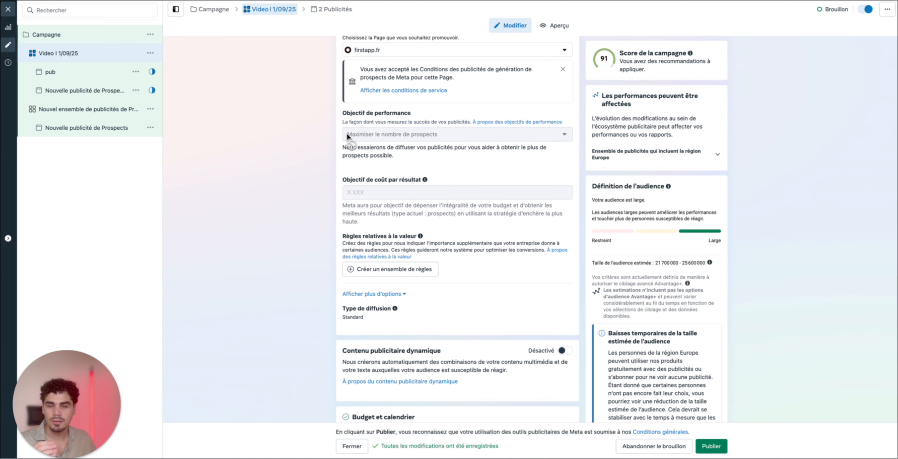
pyautogui.moveTo(347, 135)
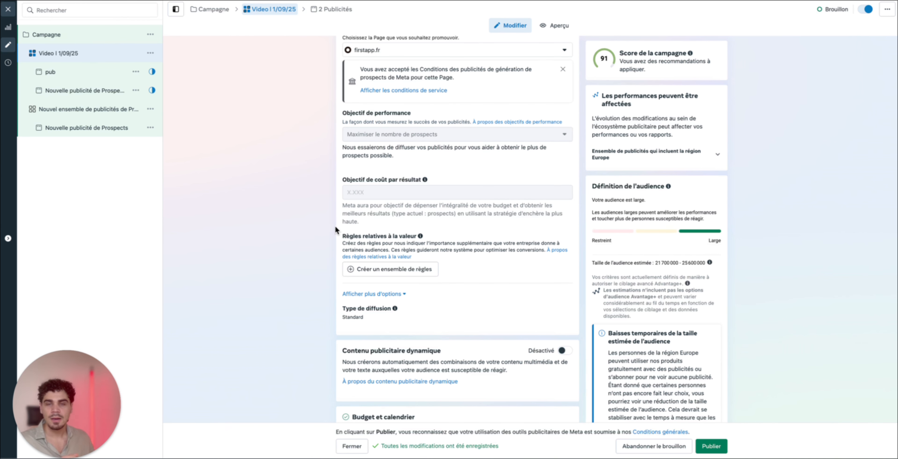
pyautogui.scroll(-1, 420, 222)
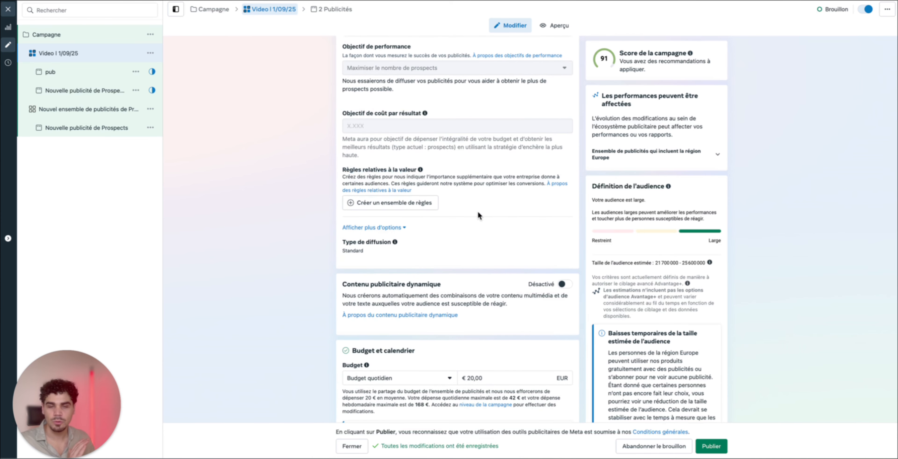
pyautogui.scroll(-2, 461, 265)
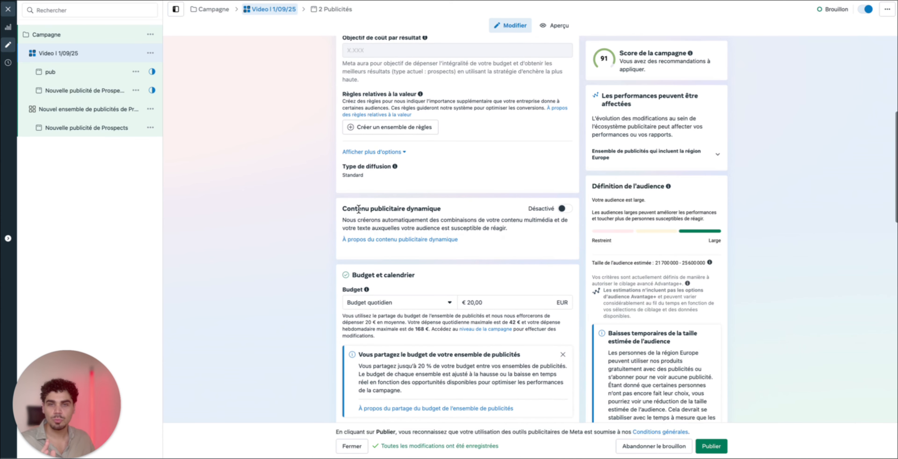
pyautogui.moveTo(349, 209); pyautogui.dragTo(513, 213)
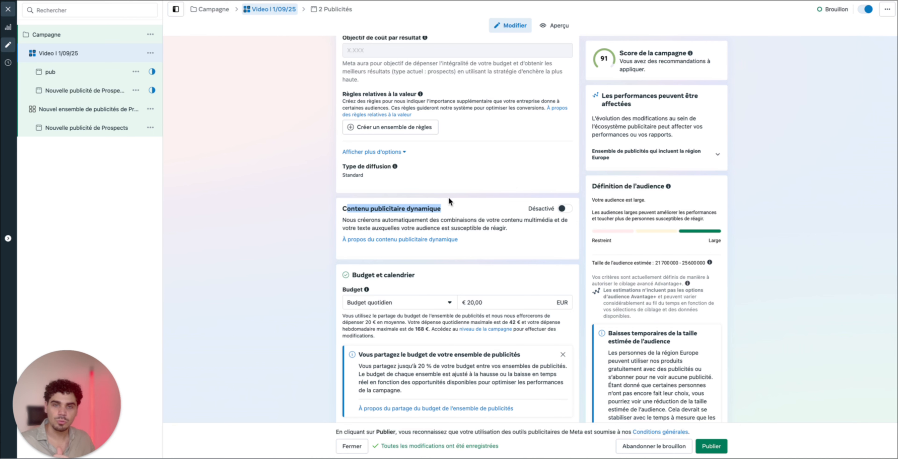
pyautogui.scroll(-4, 451, 204)
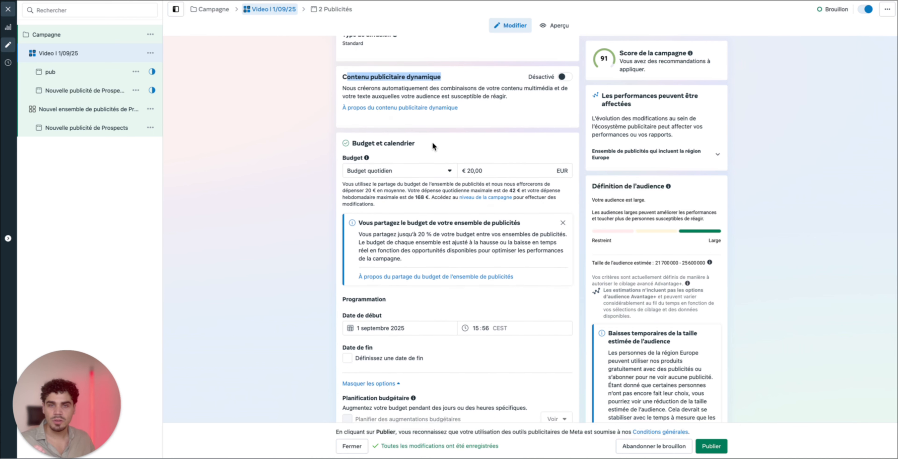
pyautogui.moveTo(431, 145); pyautogui.dragTo(321, 145)
pyautogui.click(518, 151)
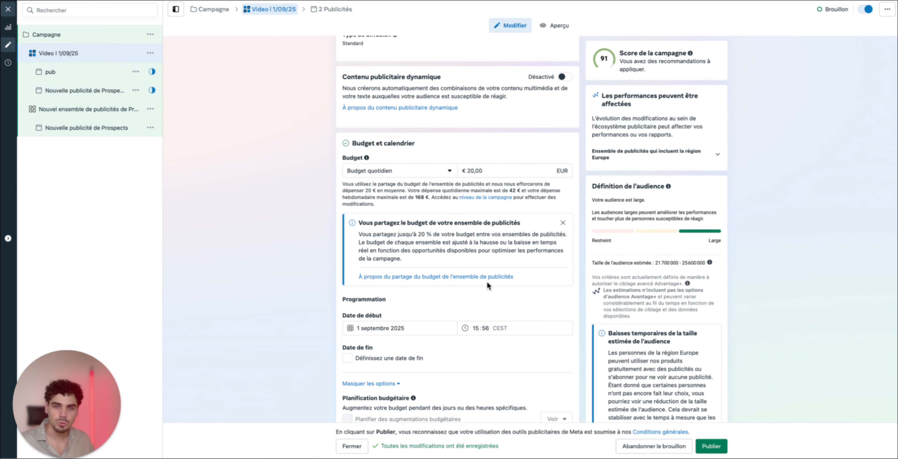
# Set the ad set's start time to 00:00, keeping 1 septembre 2025 as the start date
pyautogui.scroll(-3, 488, 297)
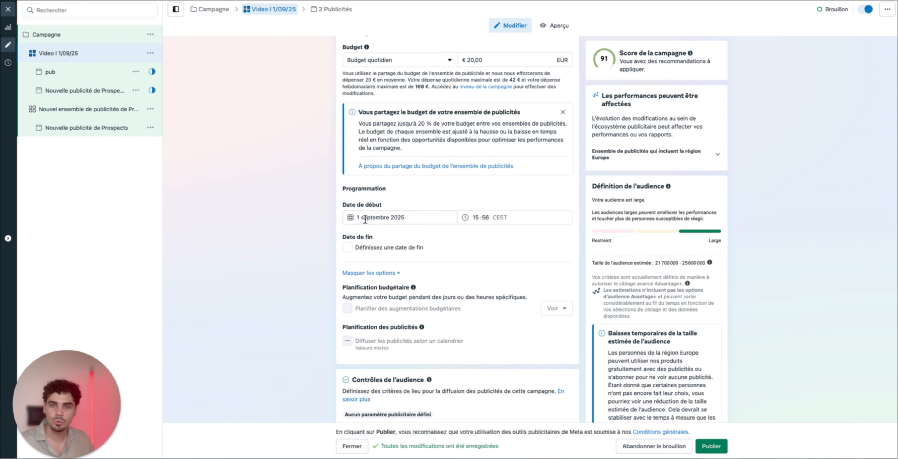
pyautogui.click(474, 214)
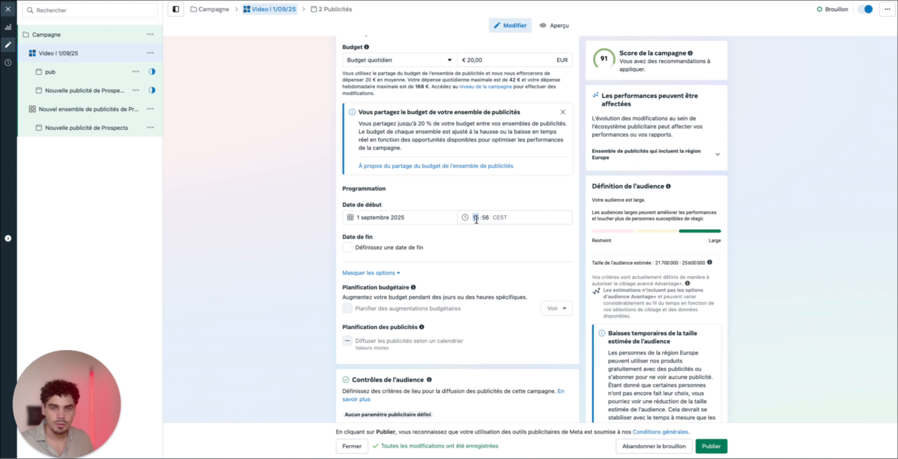
pyautogui.click(476, 219)
pyautogui.write('00:00')
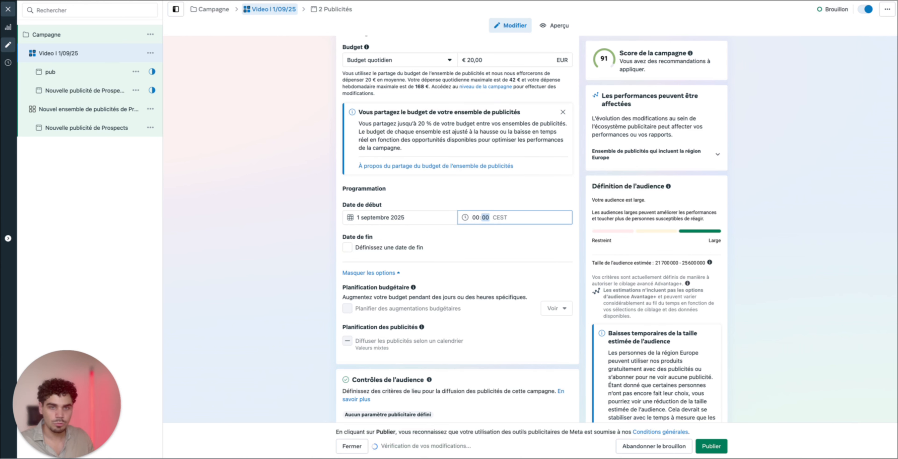
pyautogui.click(520, 185)
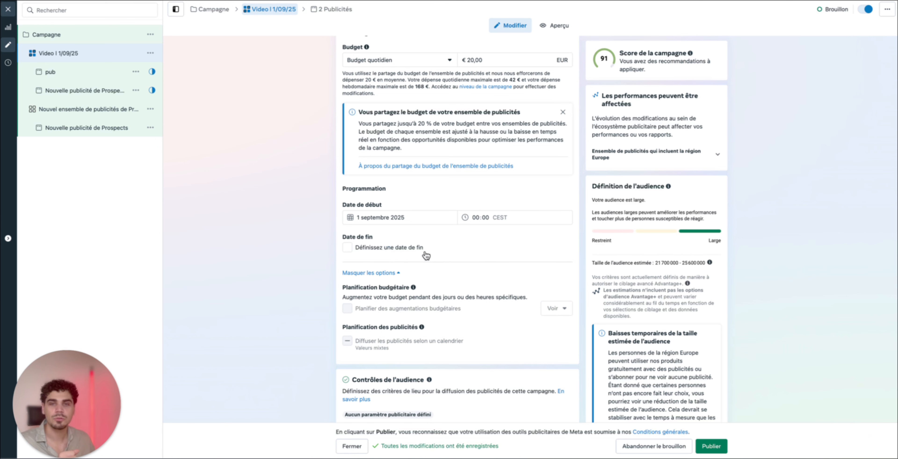
# Switch to the Tableau vierge board and examine the Intérets 1, Intérets 2 and Intérets 3 blocks one by one
pyautogui.scroll(-5, 437, 248)
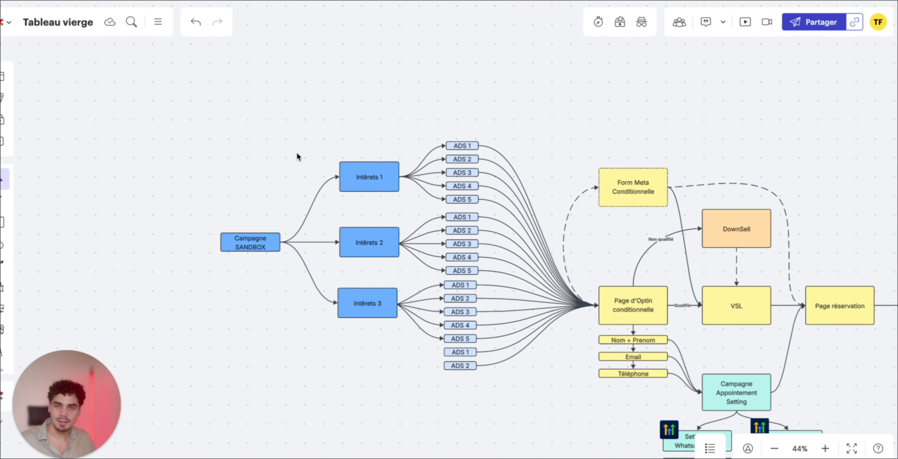
pyautogui.click(365, 185)
pyautogui.click(384, 253)
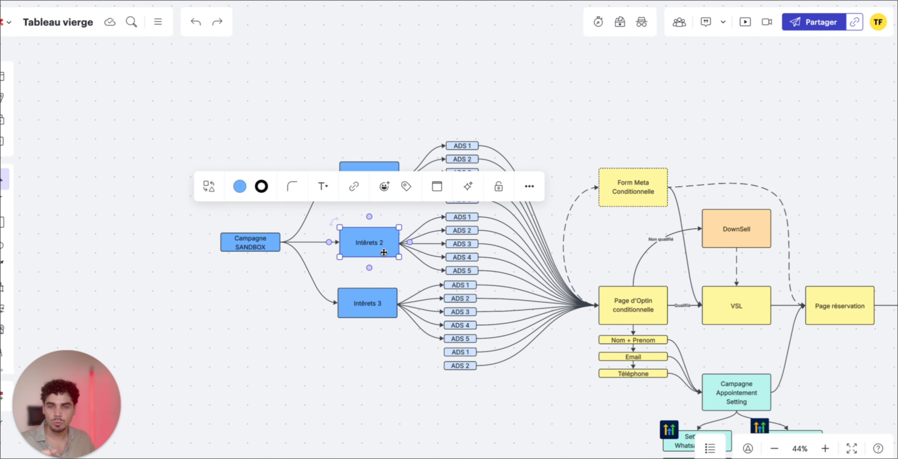
pyautogui.click(349, 125)
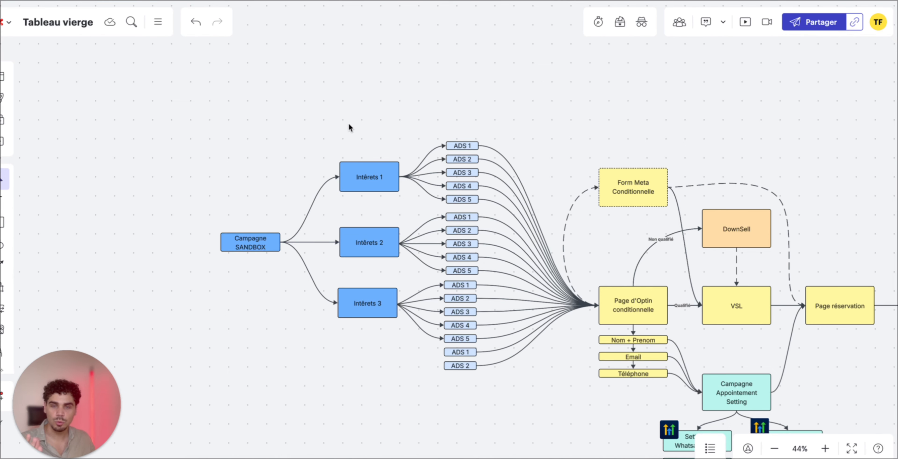
pyautogui.doubleClick(369, 178)
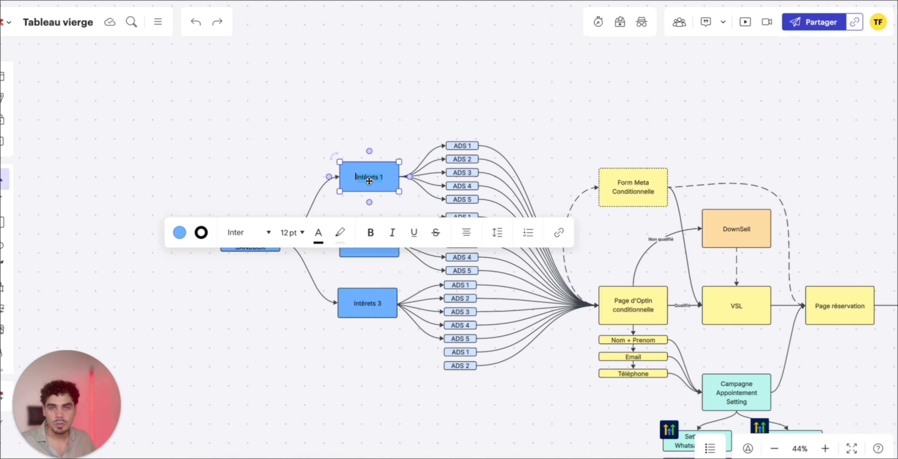
pyautogui.click(410, 105)
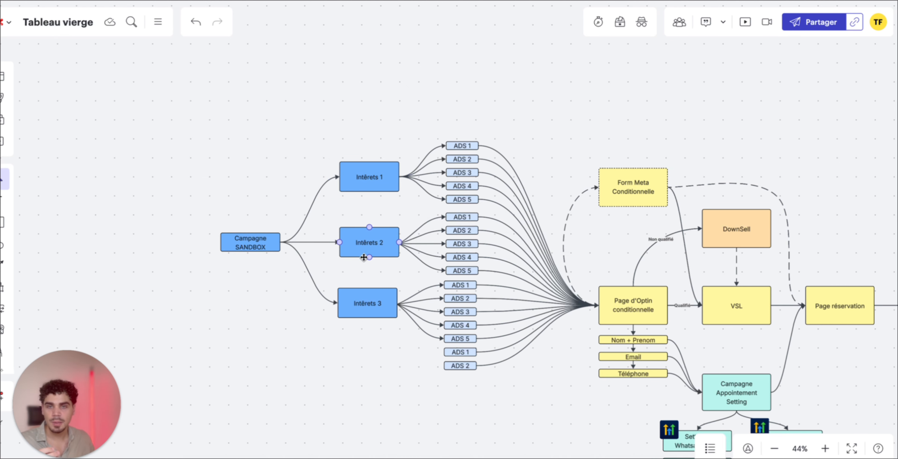
pyautogui.doubleClick(372, 249)
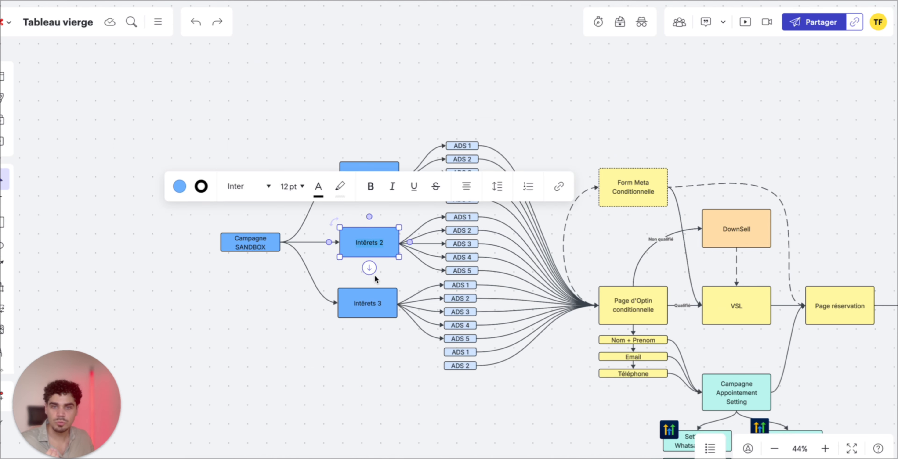
pyautogui.click(351, 282)
pyautogui.click(365, 307)
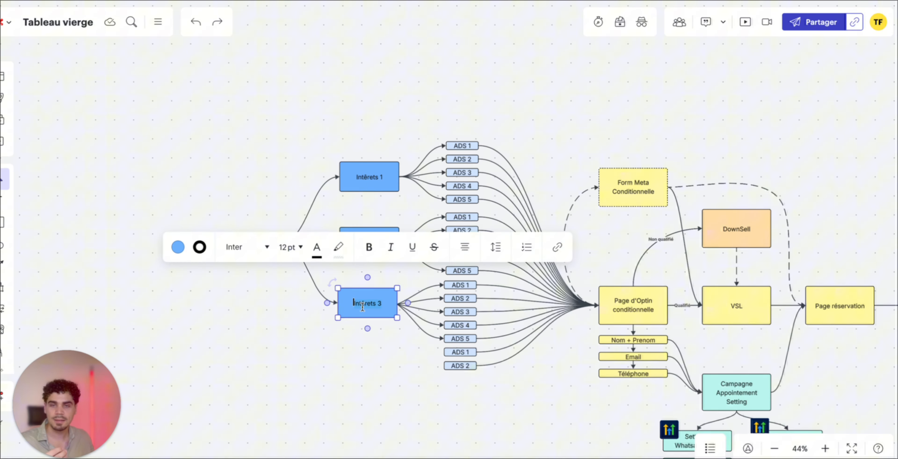
pyautogui.click(276, 309)
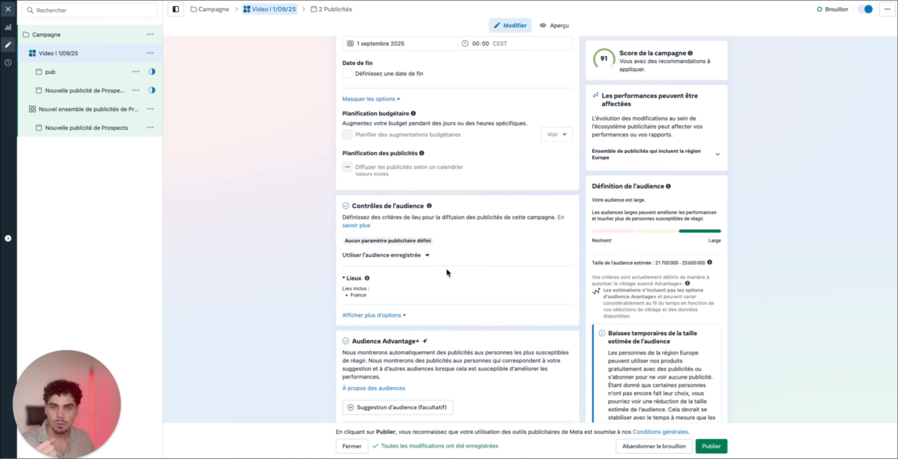
# Switch back to Meta Ads Manager and open the ad set's location targeting for editing, keeping France as the included location
pyautogui.click(381, 315)
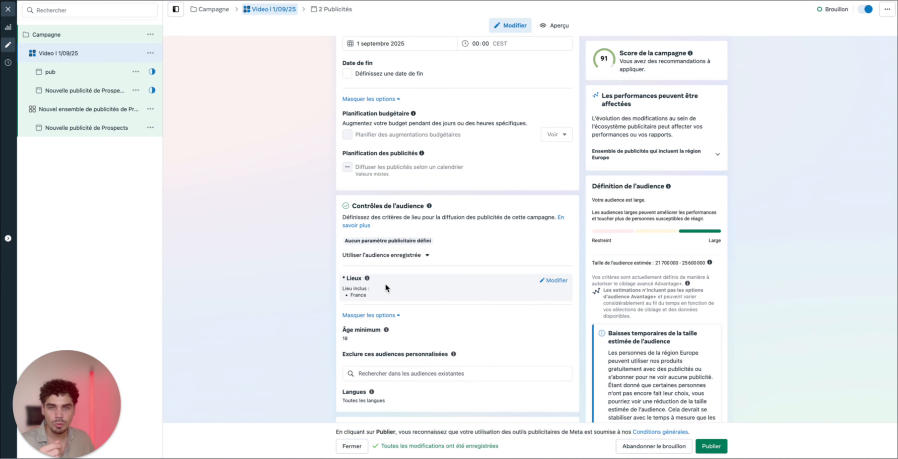
pyautogui.scroll(-3, 365, 297)
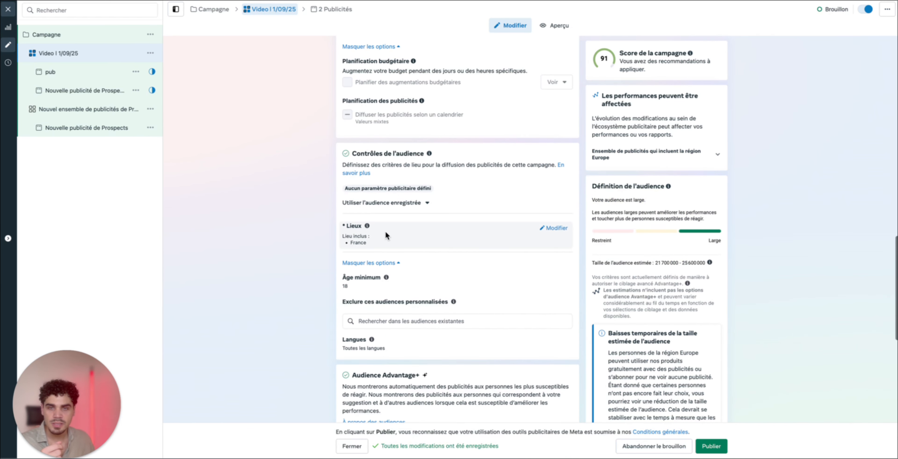
pyautogui.click(555, 229)
pyautogui.click(425, 289)
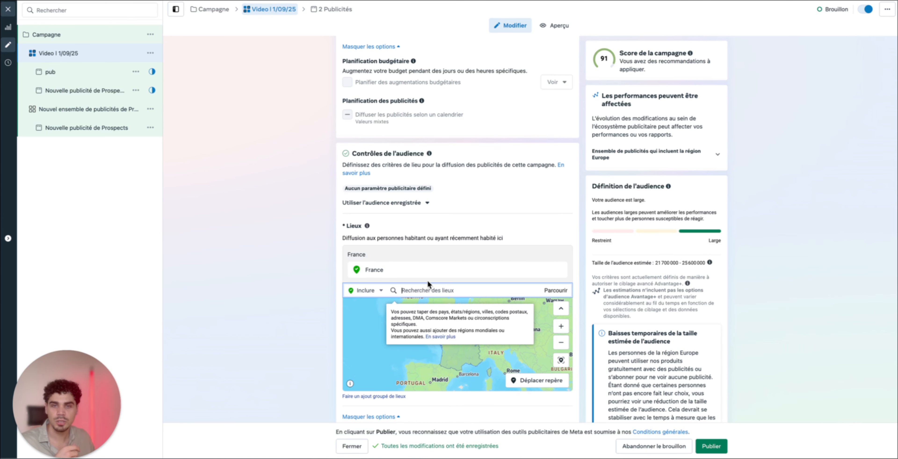
# Set the minimum age in the ad set's audience controls to 24
pyautogui.scroll(-5, 368, 235)
pyautogui.scroll(-2, 303, 283)
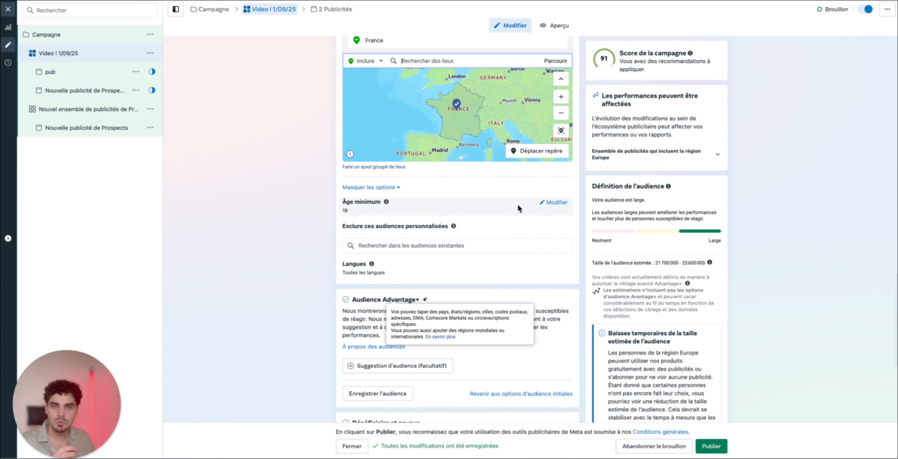
pyautogui.click(363, 213)
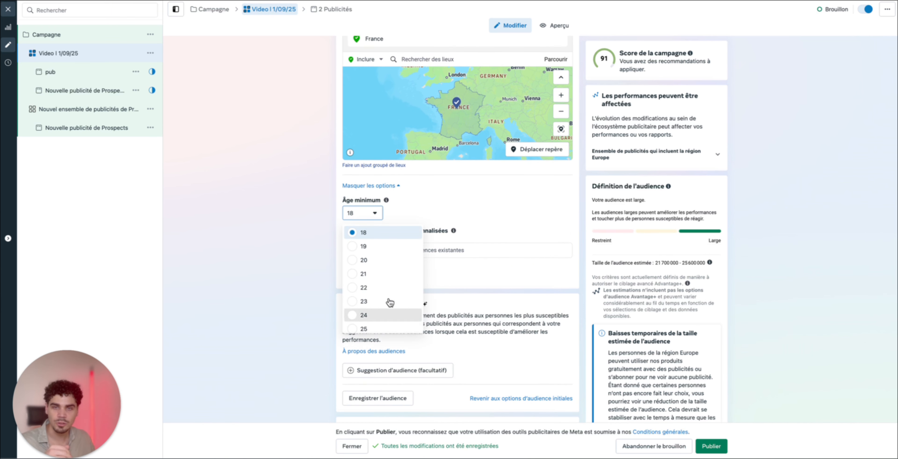
pyautogui.click(372, 314)
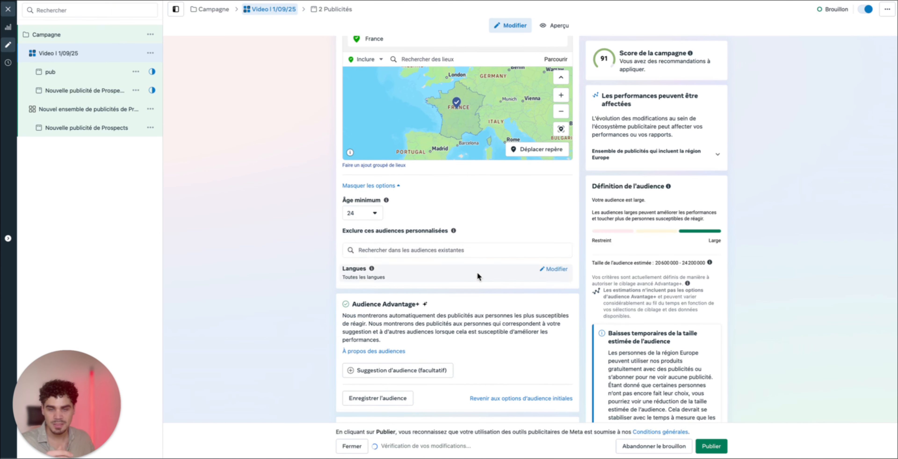
# Open the ad set's language setting for editing and check which existing custom audiences can be excluded
pyautogui.click(558, 270)
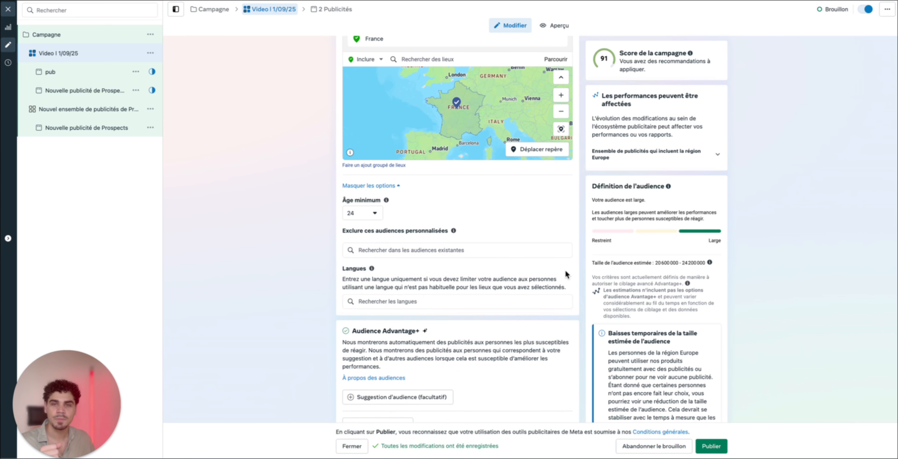
pyautogui.click(392, 251)
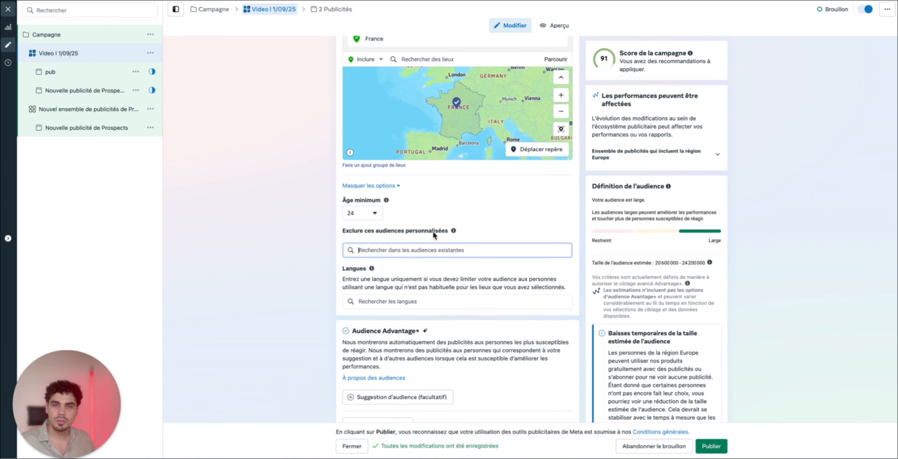
pyautogui.moveTo(345, 231); pyautogui.dragTo(372, 232)
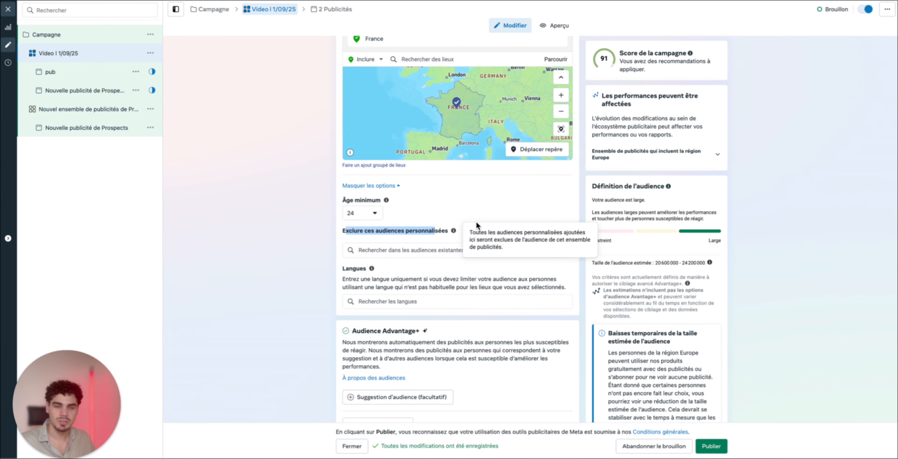
pyautogui.click(501, 218)
pyautogui.click(467, 249)
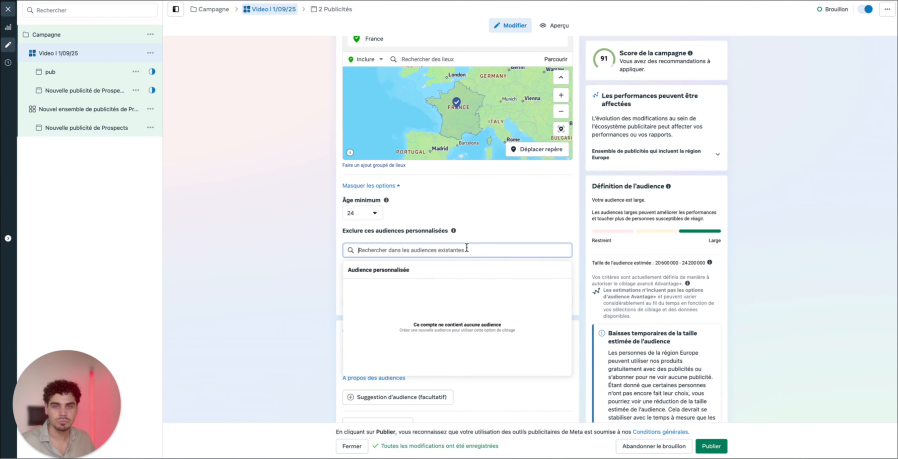
pyautogui.click(482, 228)
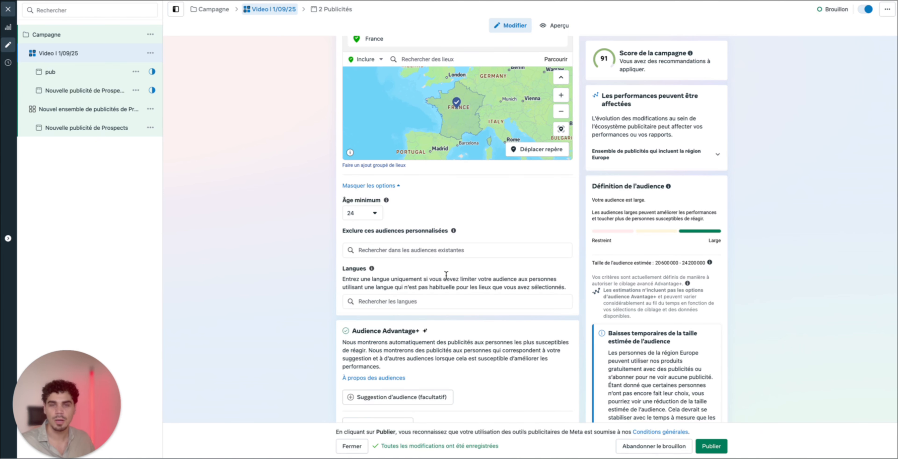
# Search the languages for "fr" and limit the audience to "Français (tout)"
pyautogui.moveTo(341, 269); pyautogui.dragTo(379, 269)
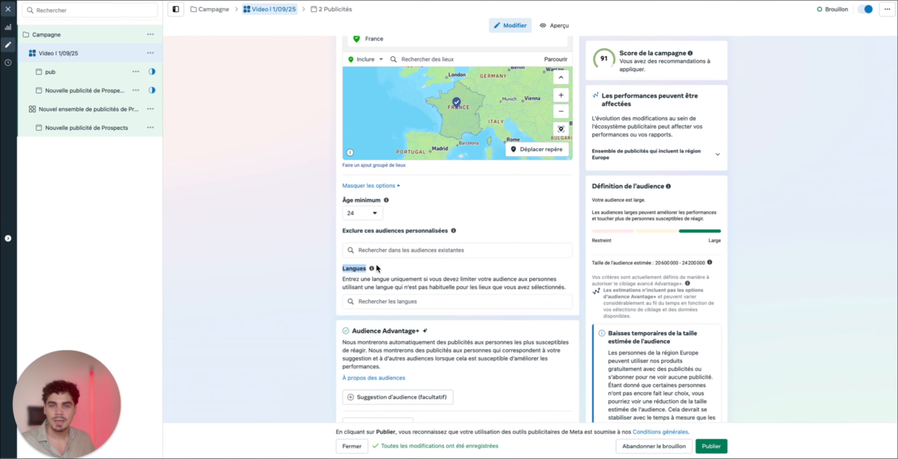
pyautogui.click(401, 302)
pyautogui.write('fr')
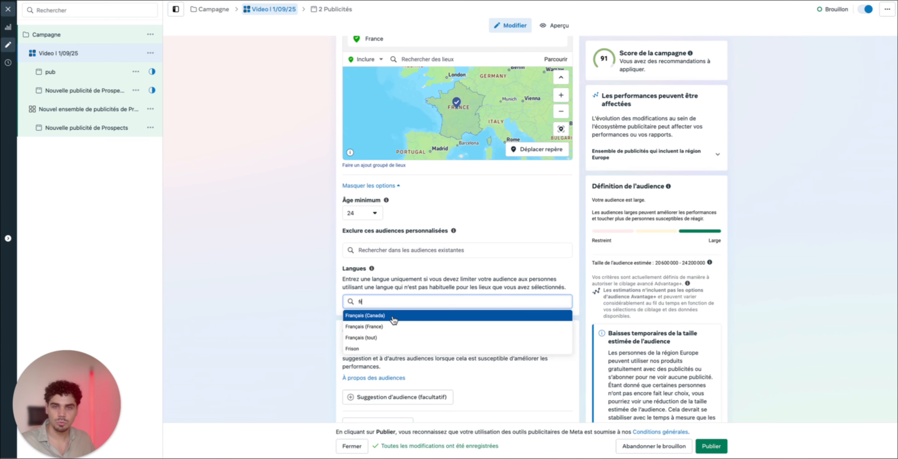
pyautogui.click(375, 338)
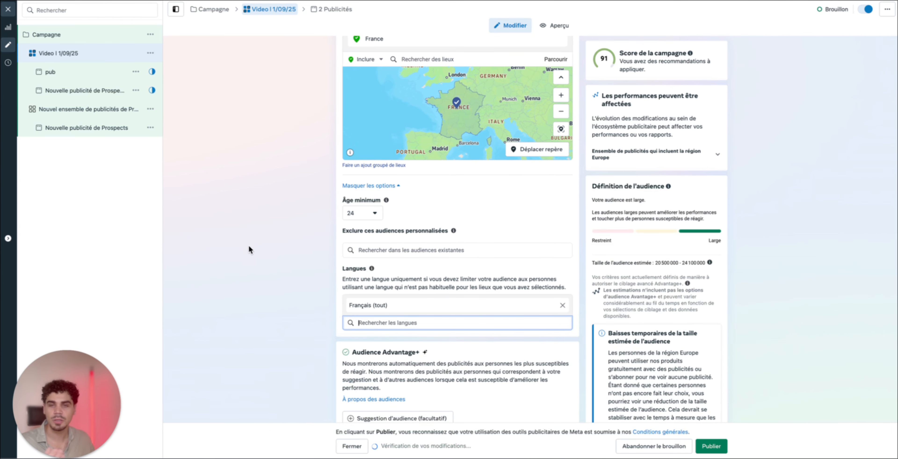
# Revert the ad set from Advantage+ audience to the original audience options
pyautogui.scroll(-4, 301, 231)
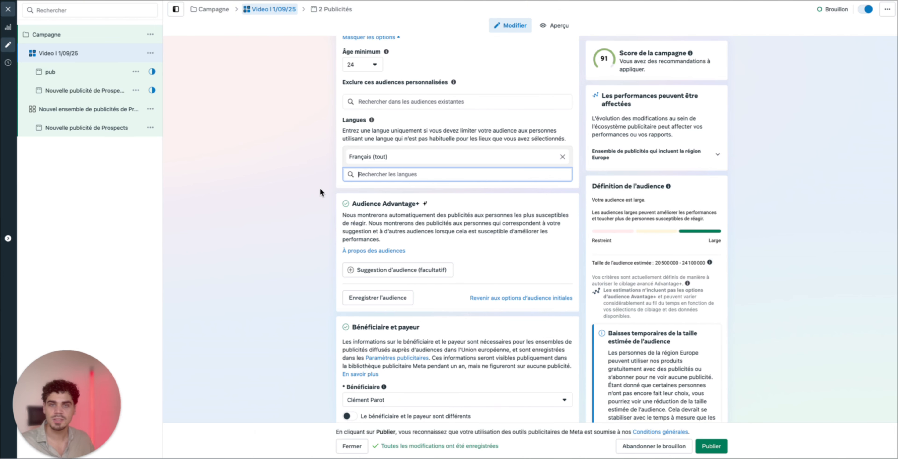
pyautogui.scroll(3, 459, 170)
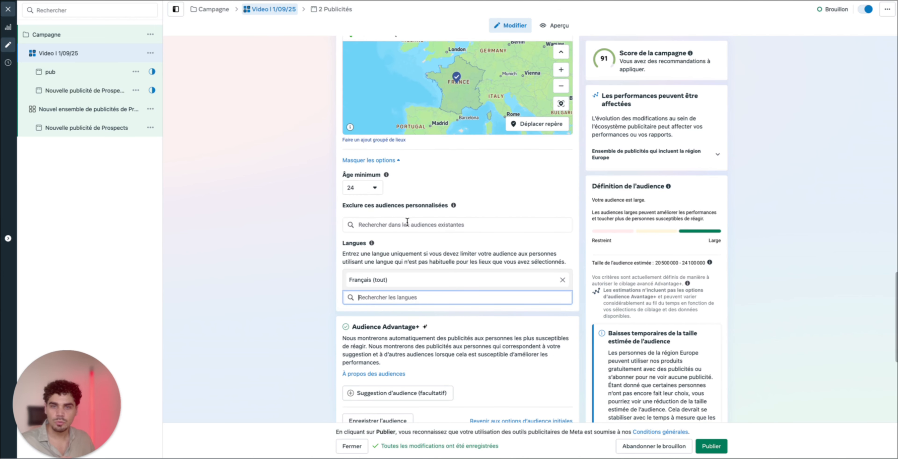
pyautogui.scroll(-2, 446, 313)
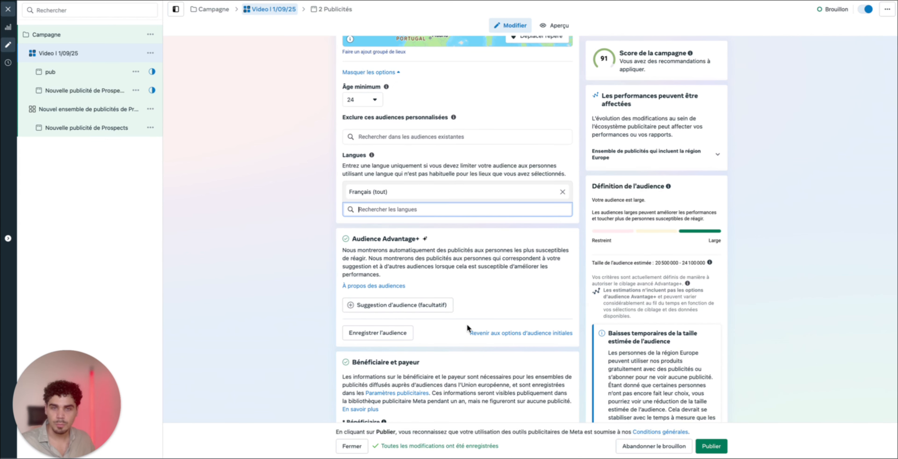
pyautogui.click(537, 333)
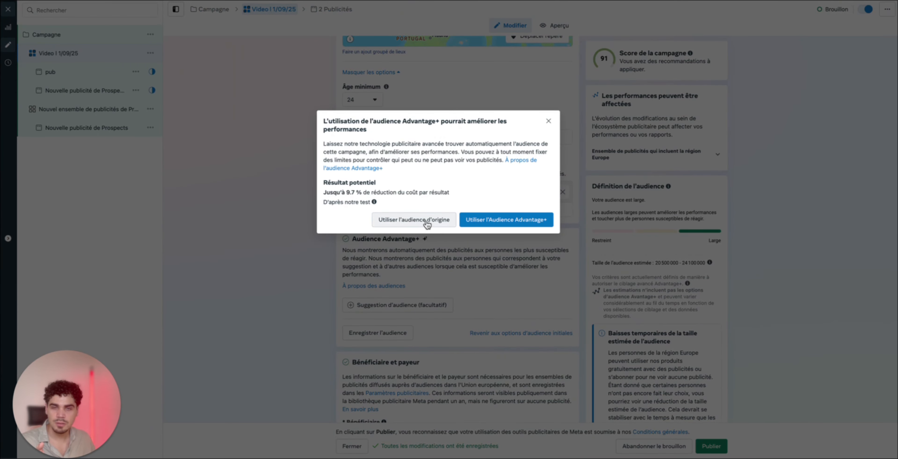
pyautogui.click(424, 223)
# Search the detailed targeting for "video" and add the Video field of study
pyautogui.scroll(-10, 485, 345)
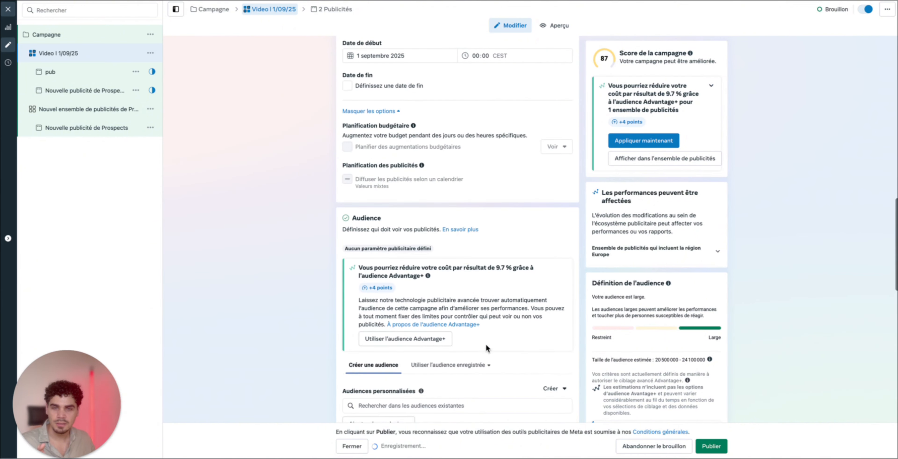
pyautogui.scroll(-3, 473, 310)
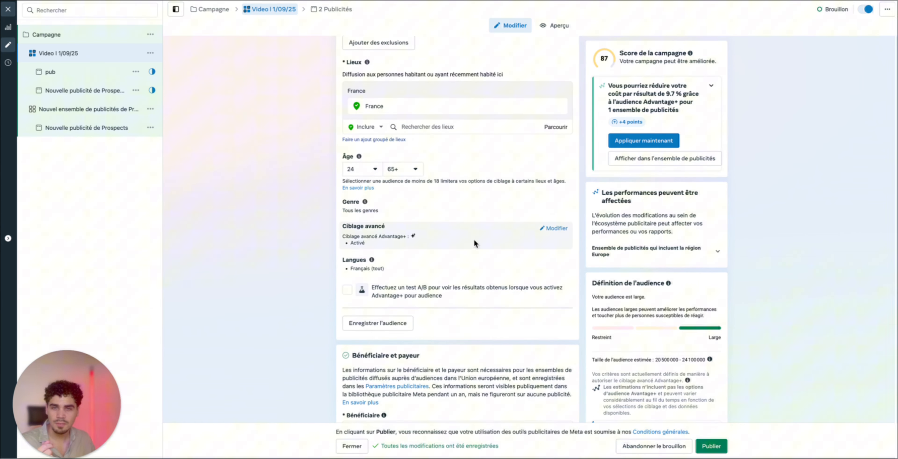
pyautogui.click(556, 228)
pyautogui.click(408, 248)
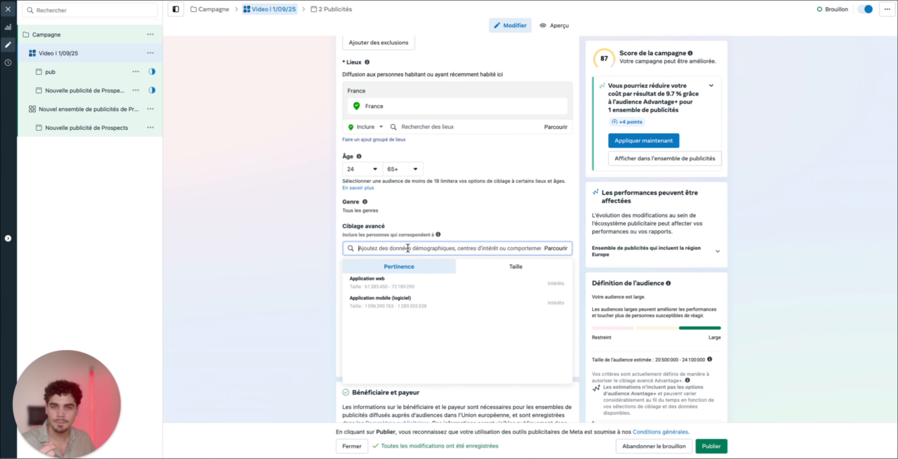
pyautogui.write('video')
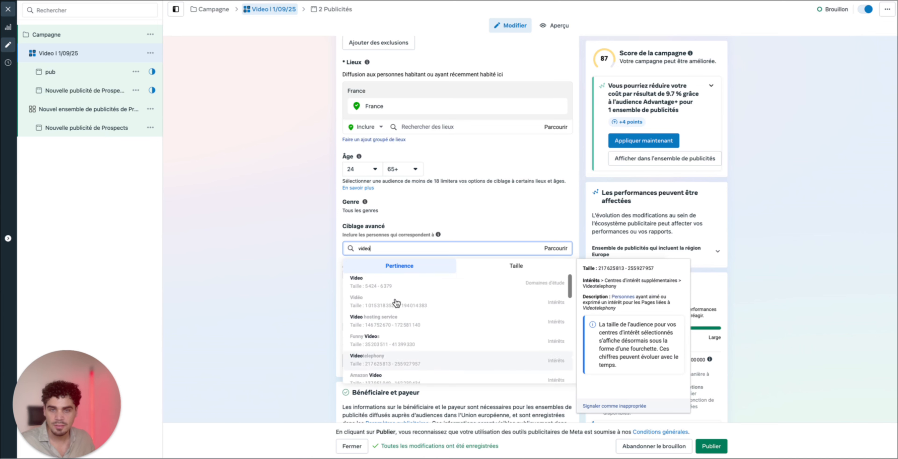
pyautogui.click(396, 283)
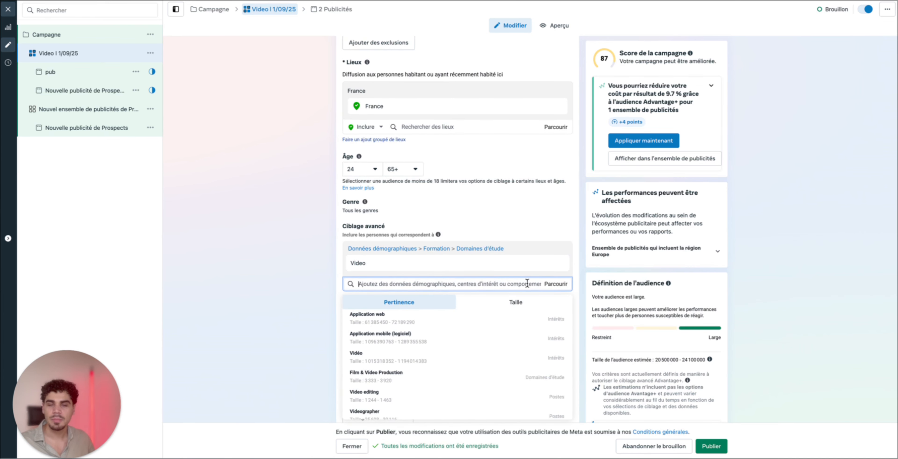
# Add the Vidéo interest to the detailed targeting and remove the Video field of study
pyautogui.scroll(1, 527, 284)
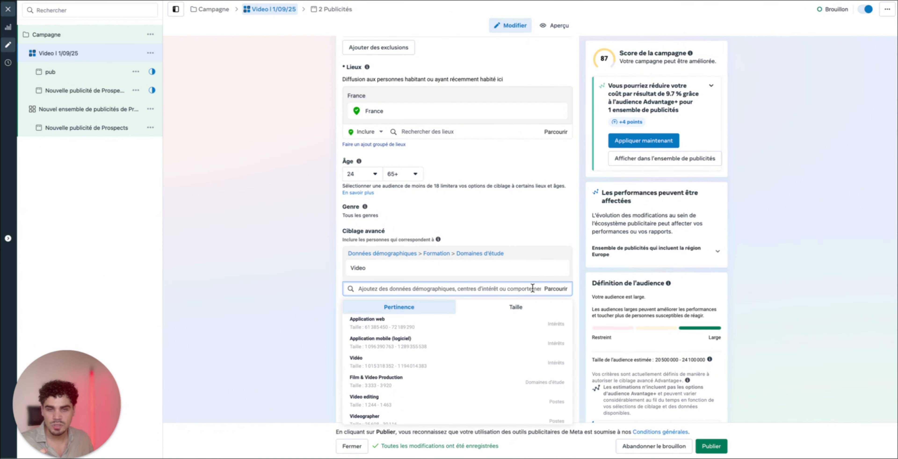
pyautogui.click(374, 372)
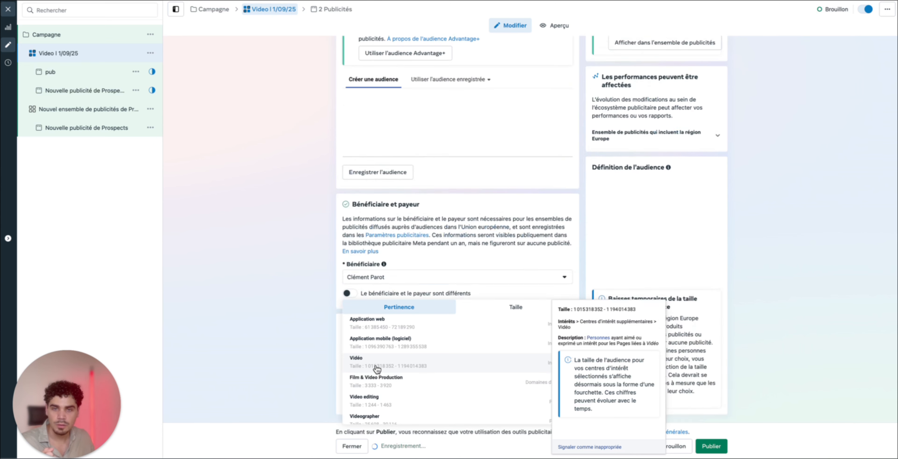
pyautogui.scroll(-2, 463, 385)
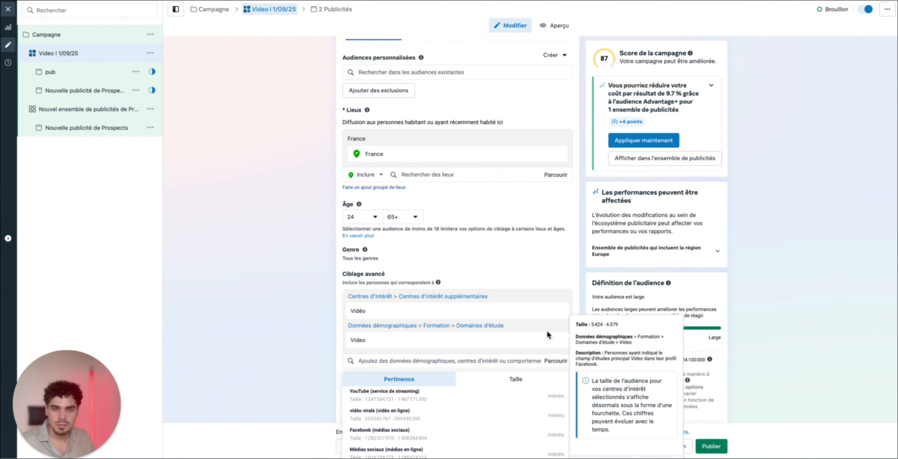
pyautogui.click(558, 340)
pyautogui.click(333, 321)
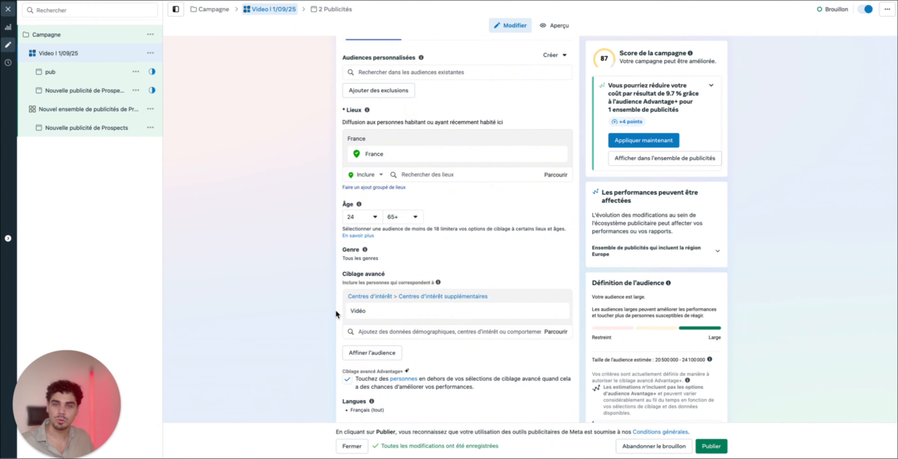
# Turn off Advantage+ detailed targeting so ads do not reach people outside the selected targeting
pyautogui.scroll(-3, 335, 309)
pyautogui.click(348, 300)
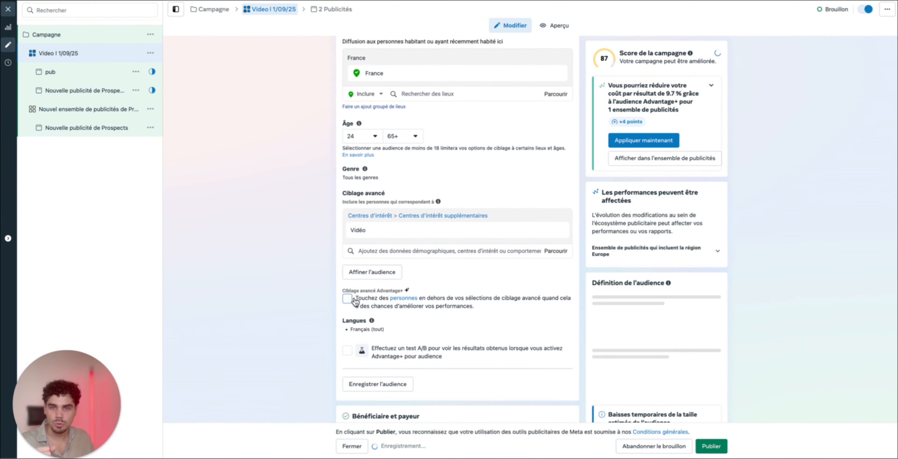
pyautogui.moveTo(354, 291); pyautogui.dragTo(465, 275)
pyautogui.click(464, 274)
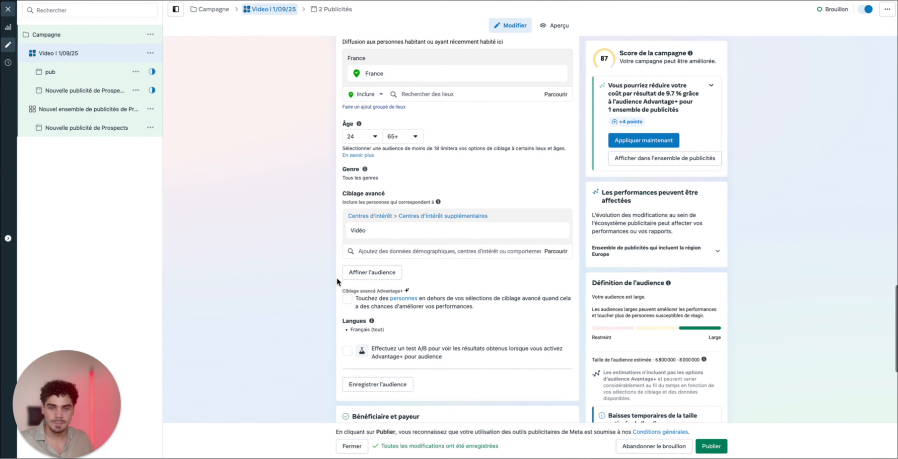
# Look through the additional interests suggested for the ad set's detailed targeting without adding any
pyautogui.scroll(-5, 448, 146)
pyautogui.scroll(4, 447, 146)
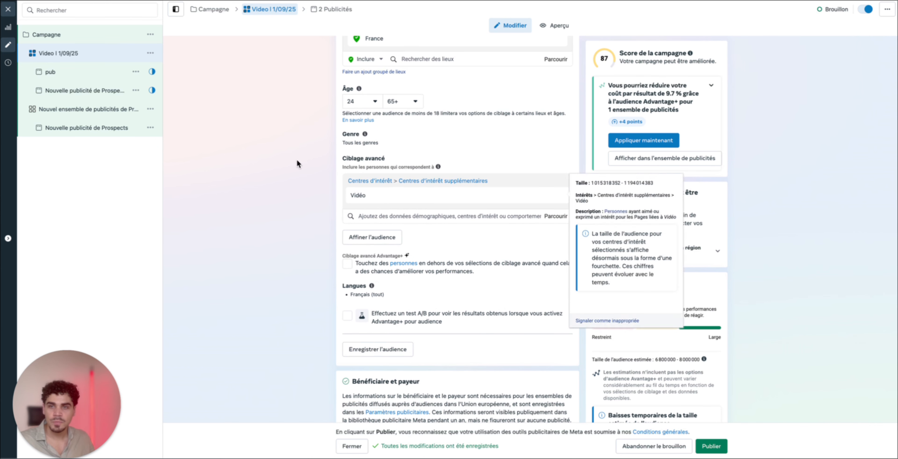
pyautogui.click(522, 217)
pyautogui.scroll(-5, 488, 312)
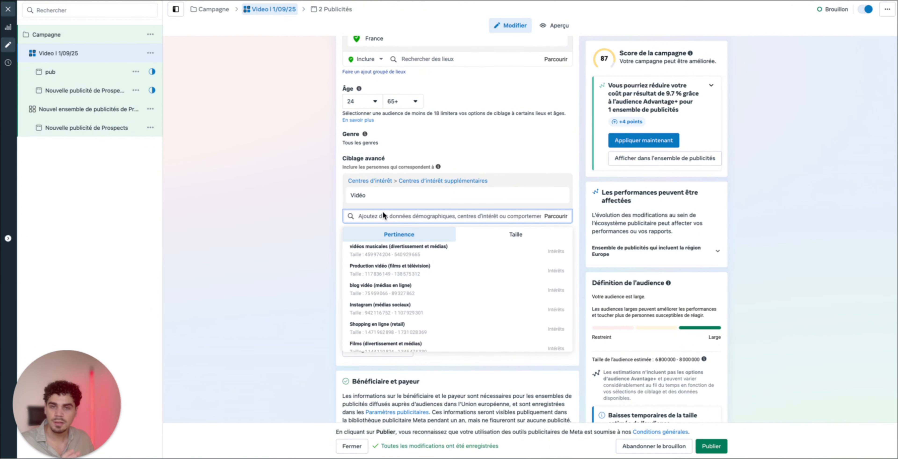
pyautogui.click(255, 227)
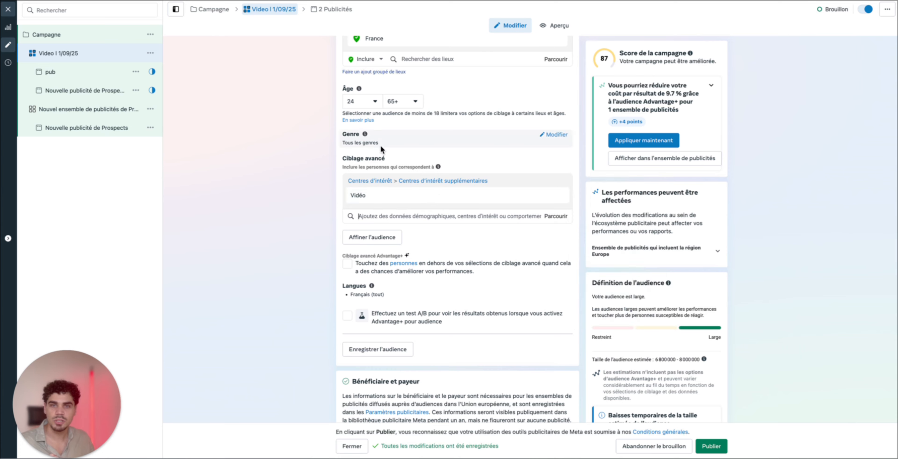
# Review the ad set's remaining audience settings, the beneficiary and payer section, and the Advantage+ placements
pyautogui.scroll(10, 390, 160)
pyautogui.moveTo(364, 70); pyautogui.dragTo(346, 70)
pyautogui.scroll(-15, 462, 292)
pyautogui.scroll(-15, 460, 289)
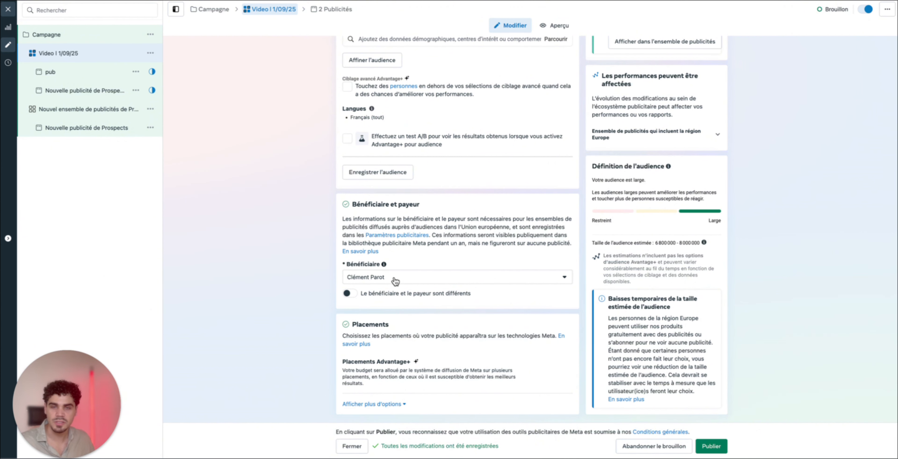
pyautogui.moveTo(392, 276); pyautogui.dragTo(320, 278)
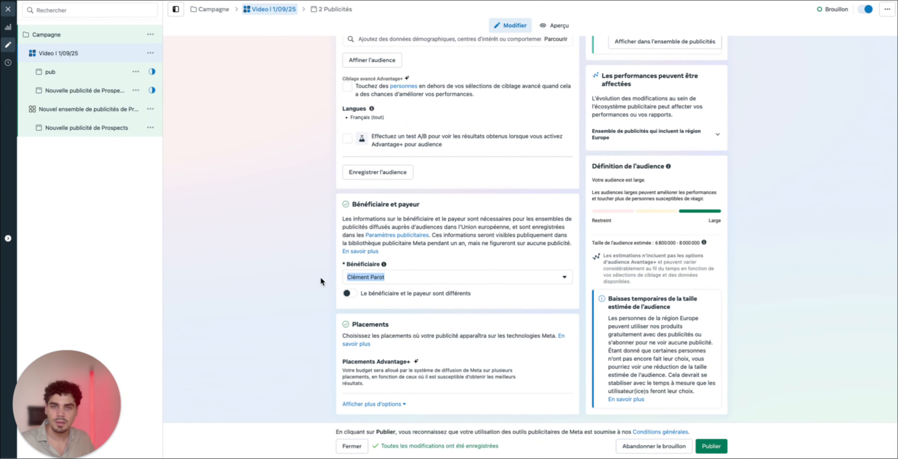
pyautogui.click(488, 257)
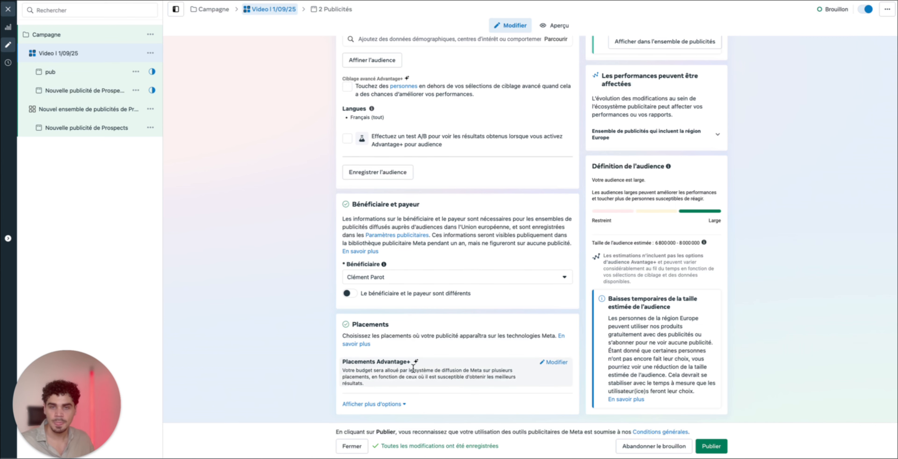
# Switch the Video ad set to manual placements, exclude Audience Network, and review the list of selected placements
pyautogui.click(556, 363)
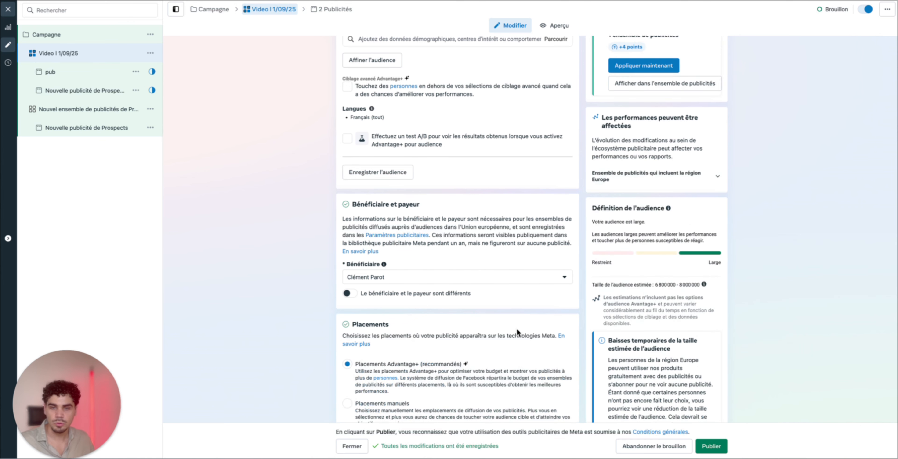
pyautogui.scroll(-1, 467, 359)
pyautogui.click(347, 362)
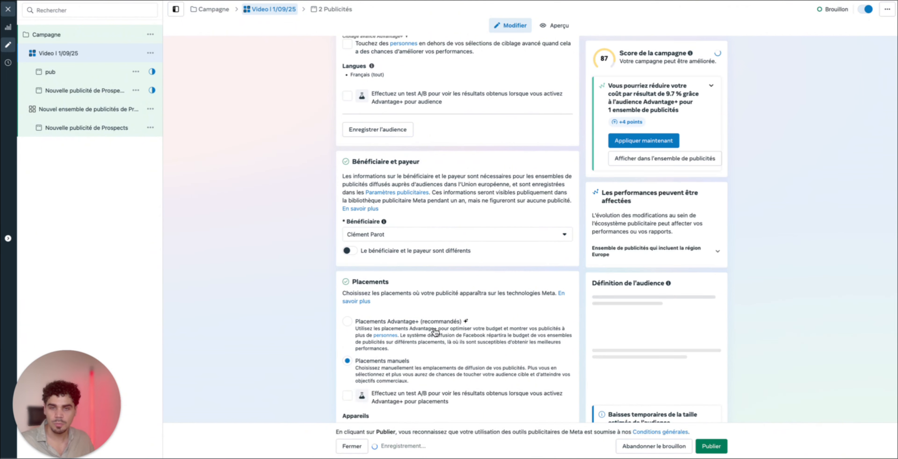
pyautogui.scroll(-10, 468, 329)
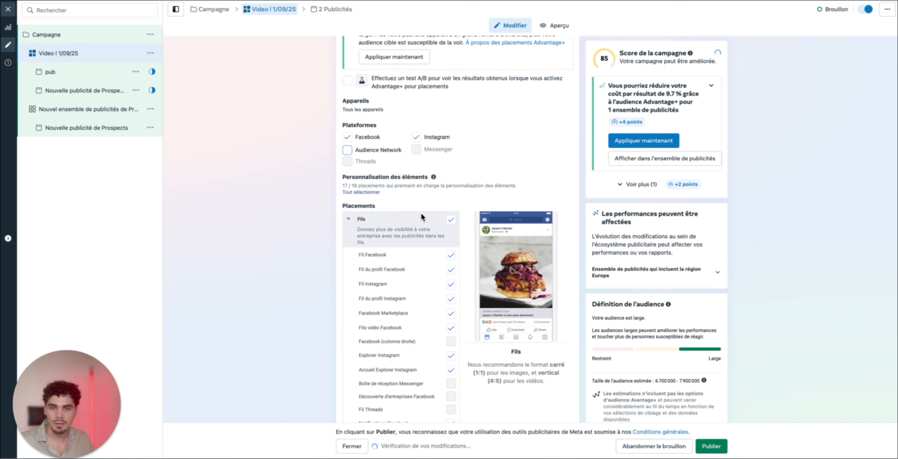
pyautogui.scroll(-3, 421, 212)
pyautogui.scroll(-5, 389, 259)
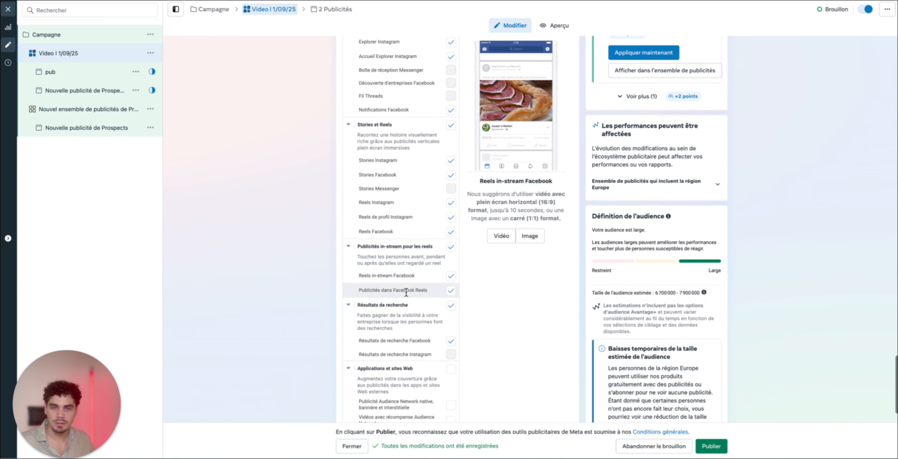
pyautogui.scroll(-2, 403, 322)
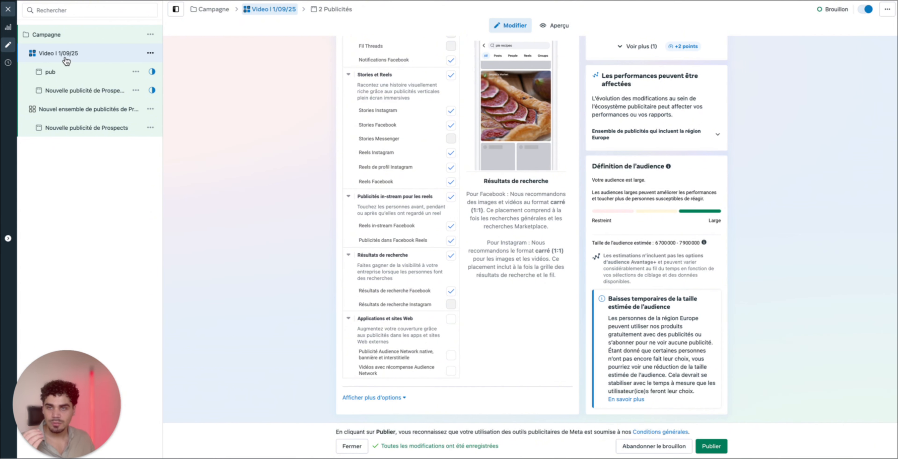
# Open the pub ad, then switch to the whiteboard to show the Intérêts 1 block and its attached ads
pyautogui.click(75, 72)
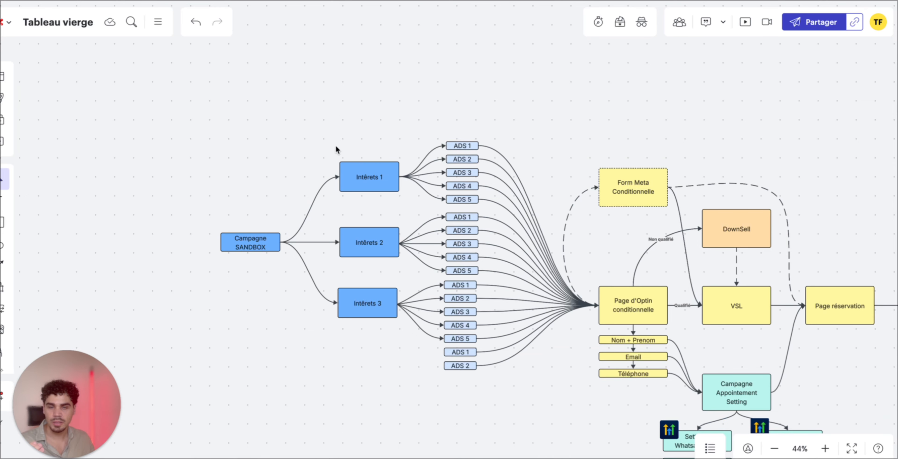
pyautogui.click(376, 173)
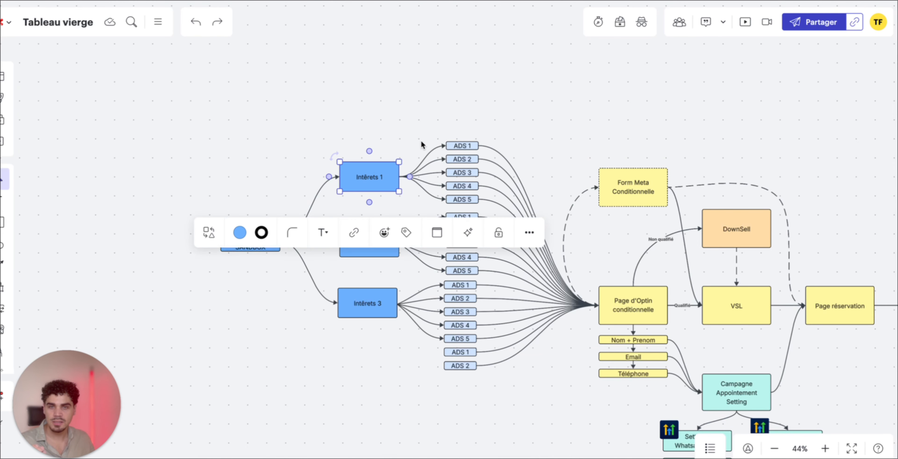
pyautogui.click(421, 140)
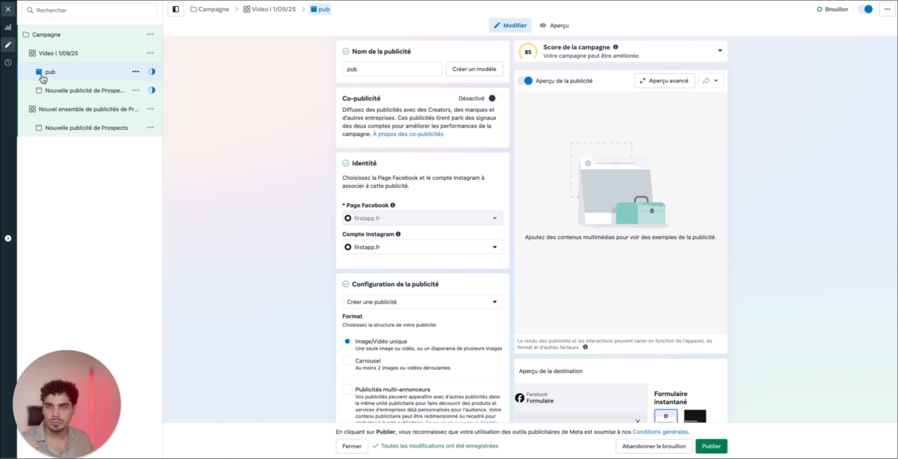
# Rename the pub ad as CREA I 0/09/25
pyautogui.doubleClick(373, 71)
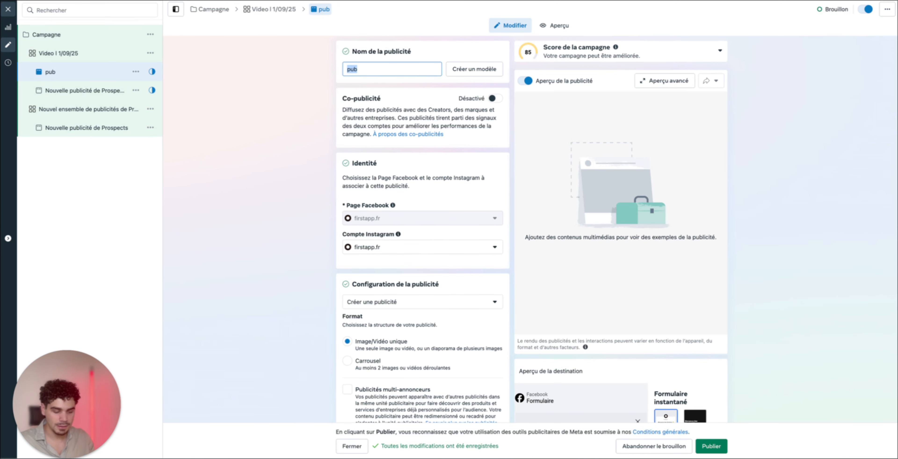
pyautogui.write('CREA')
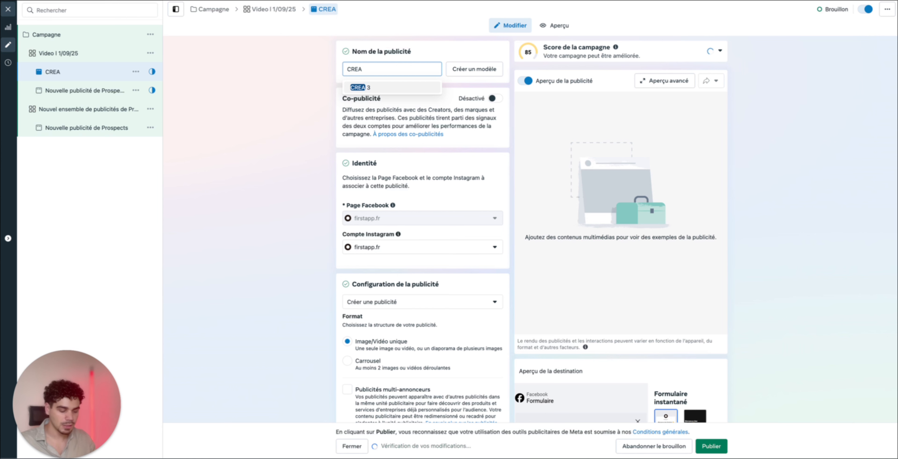
pyautogui.write(' Static')
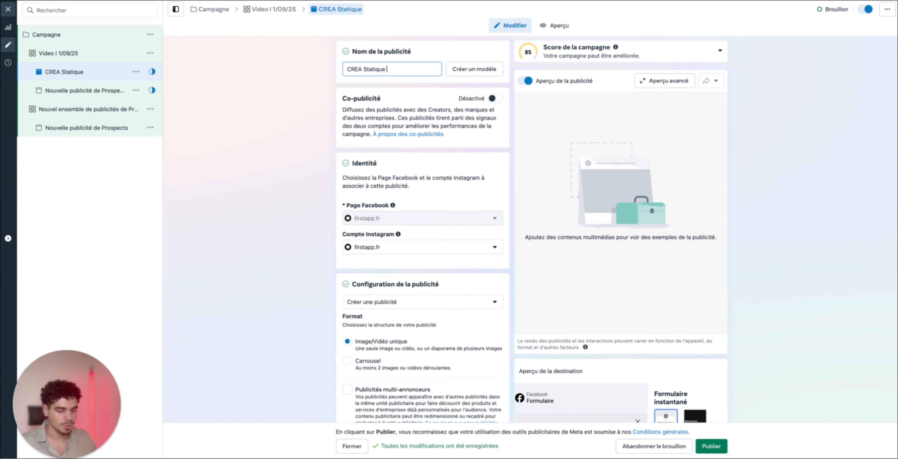
pyautogui.press('BackSpace')
pyautogui.press('BackSpace')
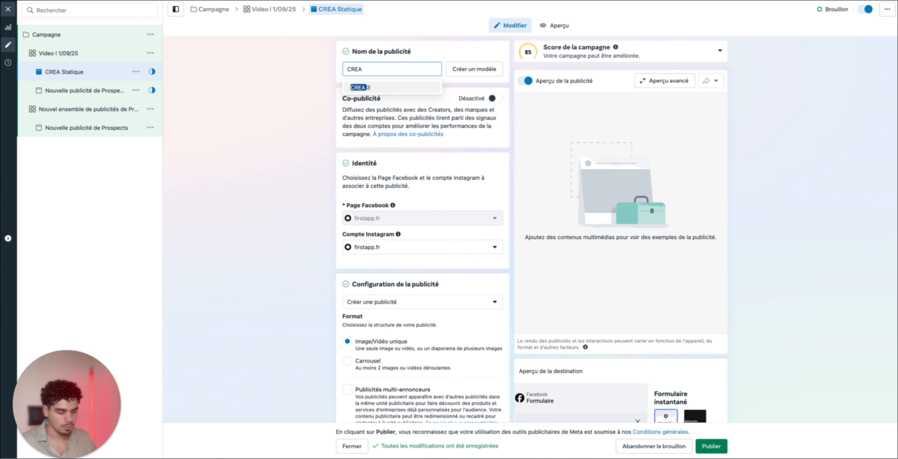
pyautogui.write('I')
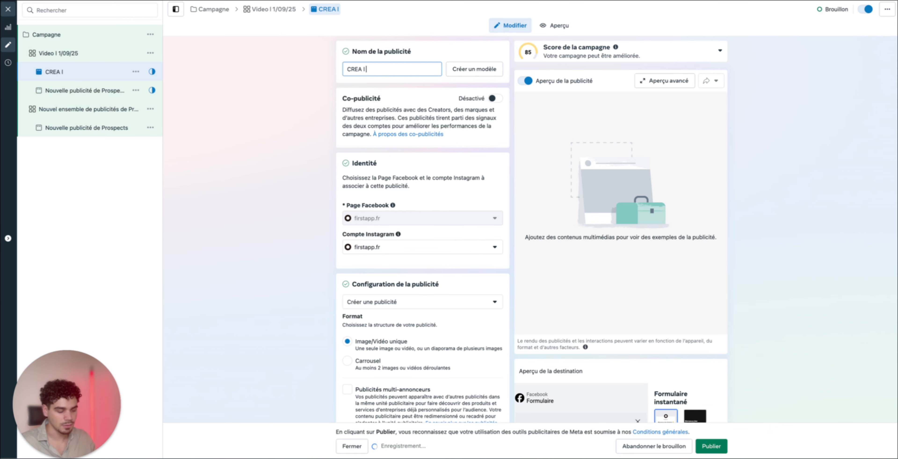
pyautogui.write(' 0')
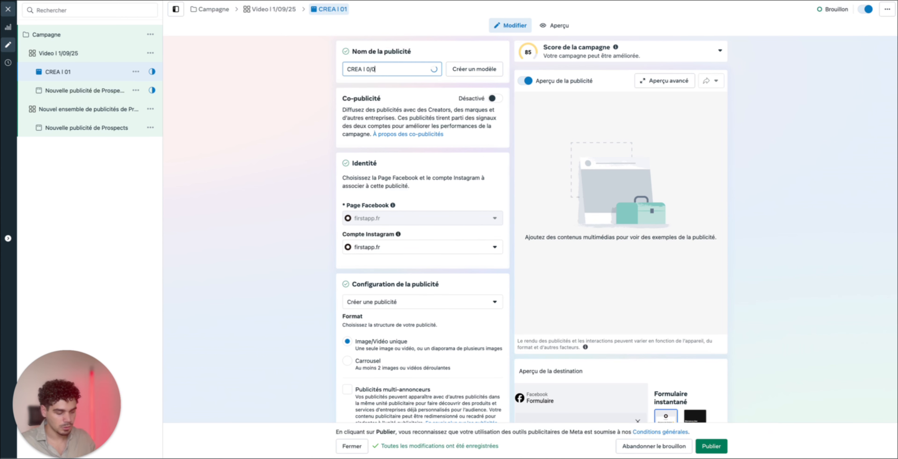
pyautogui.write('1/09/25')
# Review the ad's co-publicité option, Facebook page, Instagram account, and the Image/Vidéo unique format
pyautogui.scroll(-1, 422, 210)
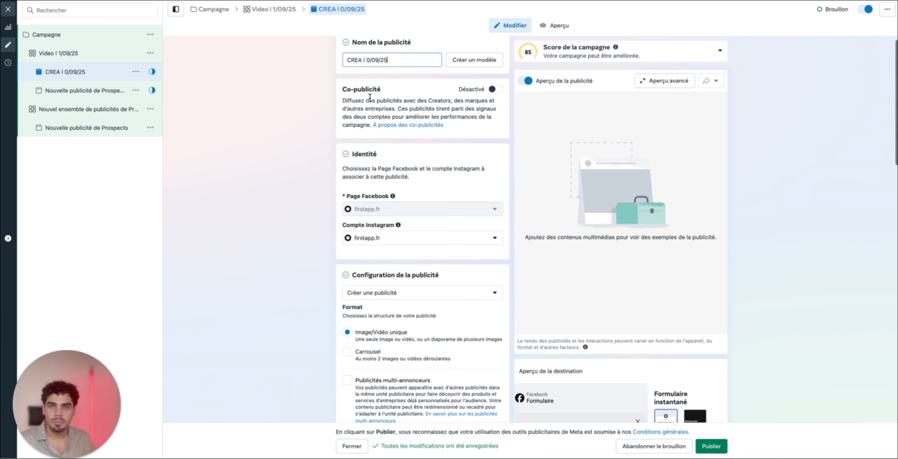
pyautogui.moveTo(342, 89)
pyautogui.mouseDown()
pyautogui.moveTo(396, 88)
pyautogui.moveTo(341, 91)
pyautogui.mouseUp()
pyautogui.click(413, 97)
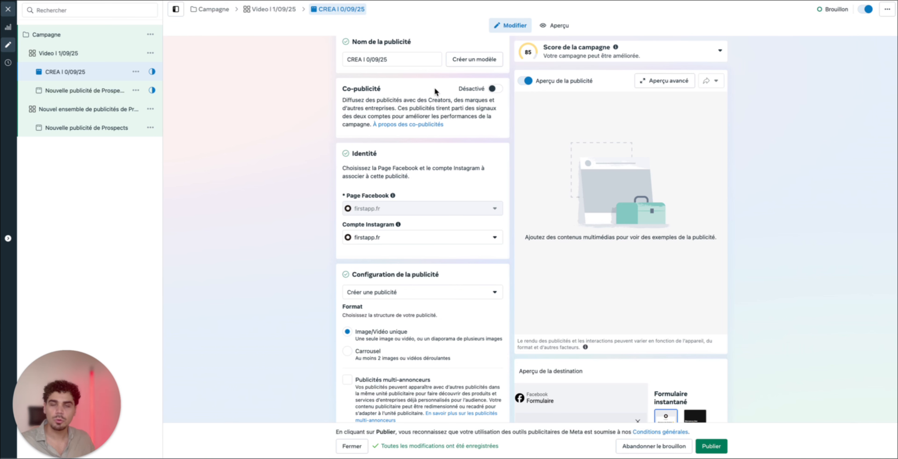
pyautogui.scroll(-3, 365, 192)
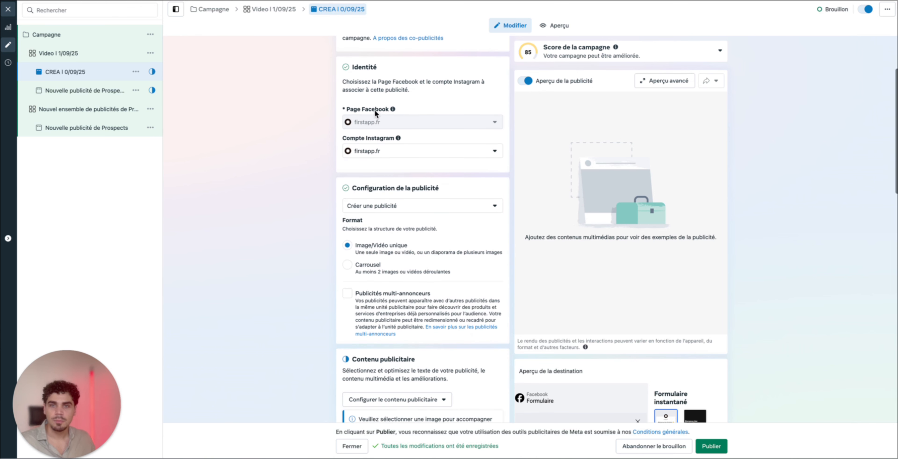
pyautogui.moveTo(347, 109); pyautogui.dragTo(396, 108)
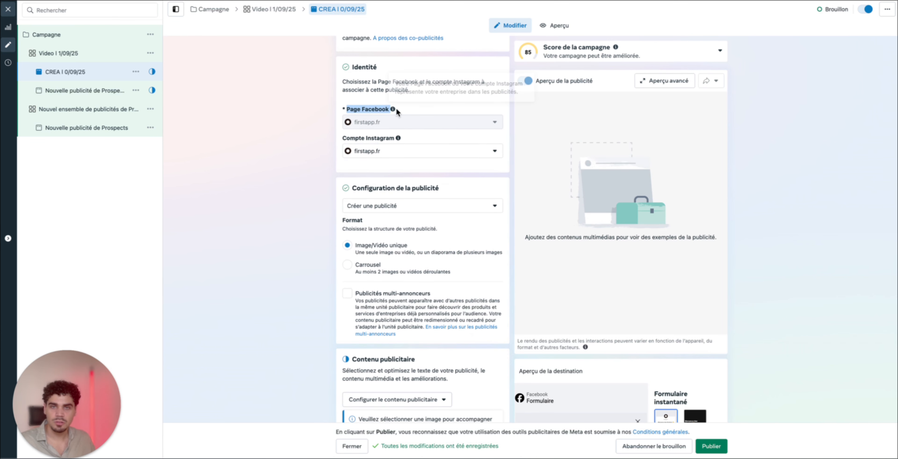
pyautogui.click(395, 109)
pyautogui.moveTo(346, 138); pyautogui.dragTo(419, 135)
pyautogui.click(420, 137)
pyautogui.scroll(-3, 418, 174)
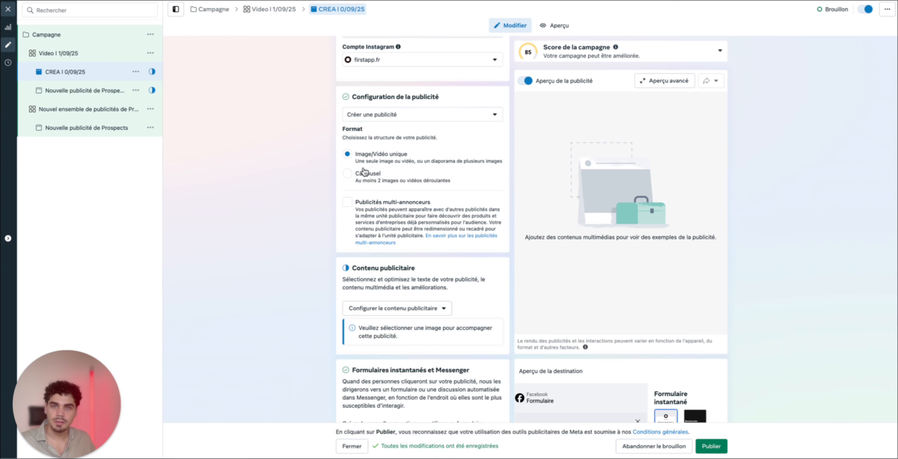
pyautogui.moveTo(364, 157); pyautogui.dragTo(389, 158)
pyautogui.click(420, 158)
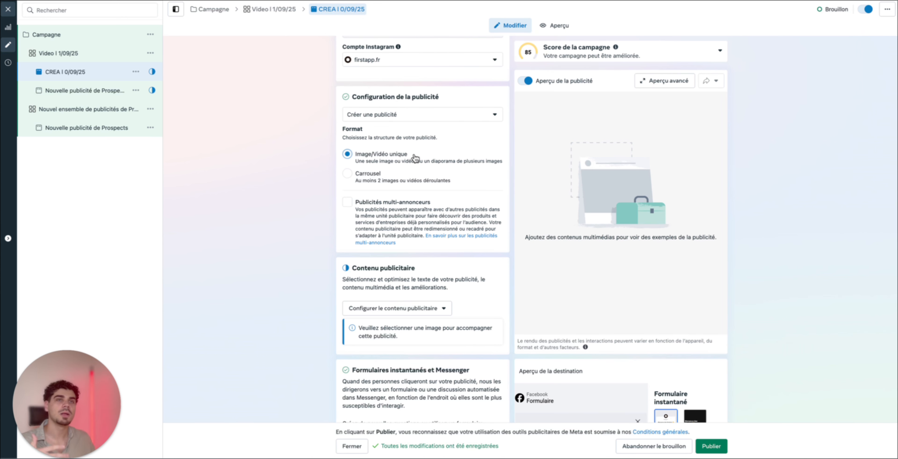
pyautogui.scroll(-1, 415, 158)
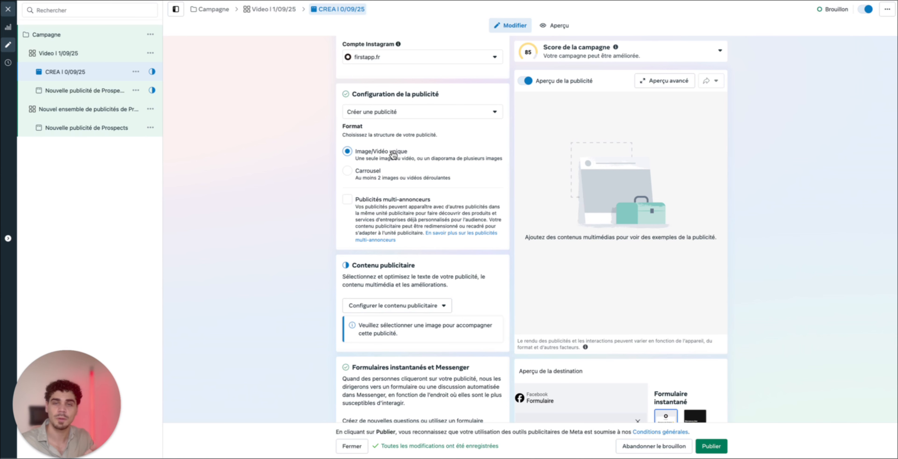
# Configure the content as an image ad using the first untitled 1080 × 1080 account image, with a 1:1 square crop
pyautogui.scroll(-5, 401, 146)
pyautogui.click(414, 139)
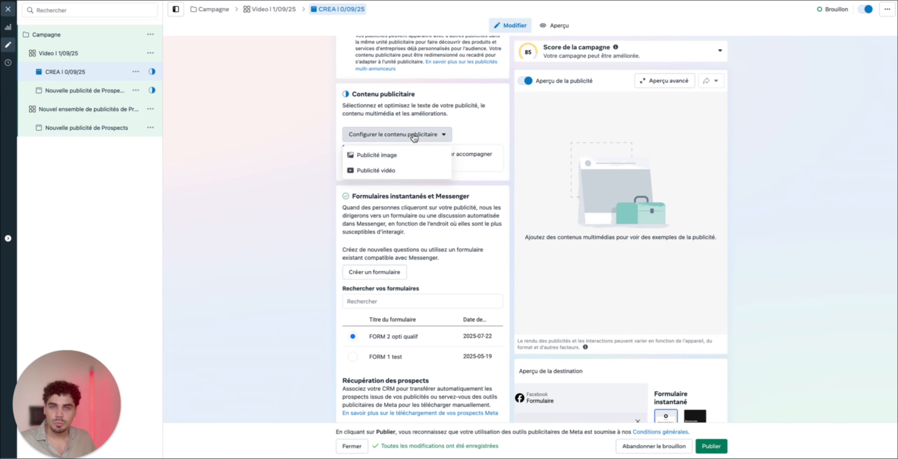
pyautogui.click(396, 156)
pyautogui.click(303, 174)
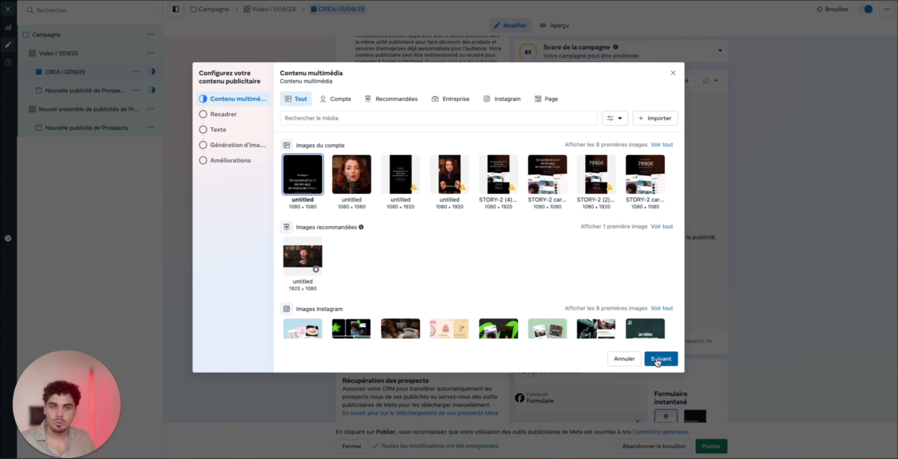
pyautogui.click(667, 357)
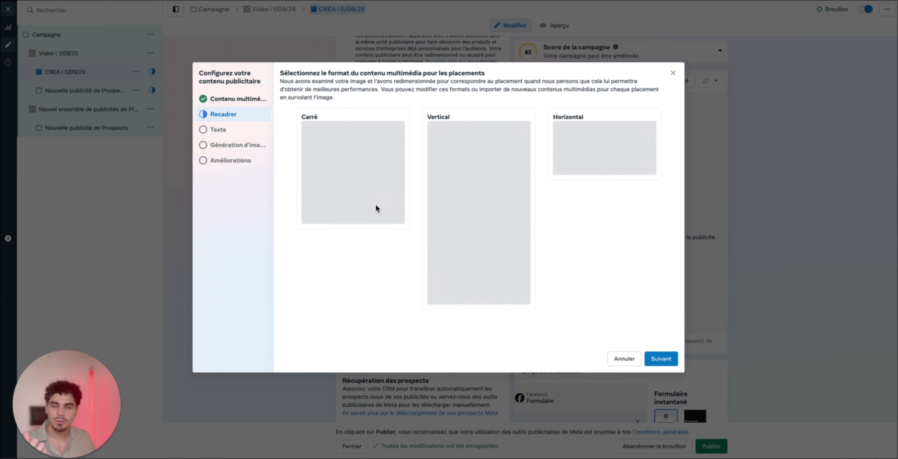
pyautogui.click(307, 140)
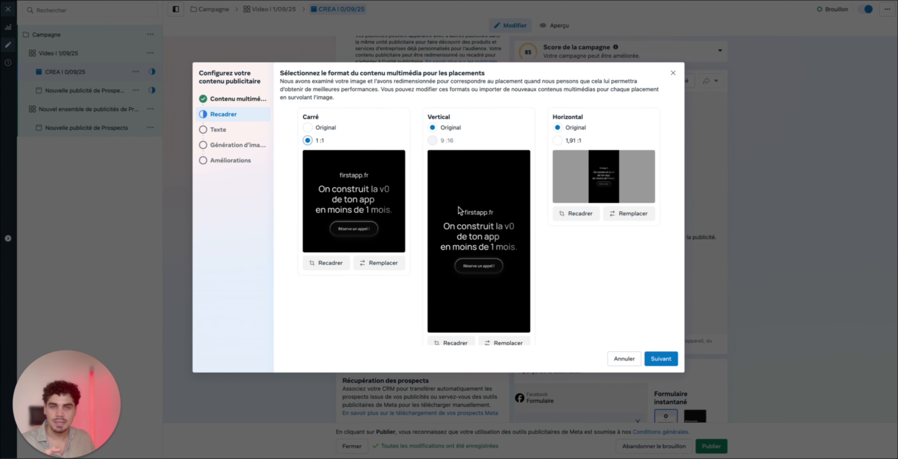
# Try the 1,91:1 crop on the horizontal placement image, reposition it, and restore the Original format
pyautogui.click(558, 140)
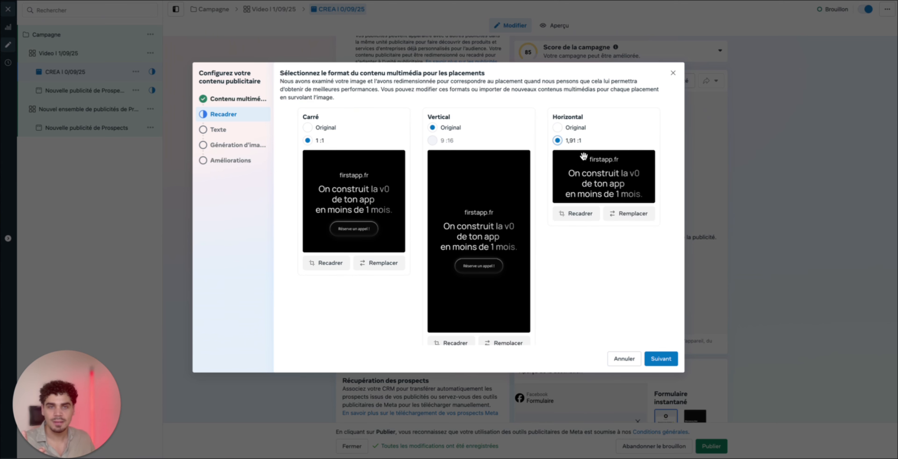
pyautogui.moveTo(612, 186)
pyautogui.mouseDown()
pyautogui.moveTo(606, 157)
pyautogui.moveTo(602, 179)
pyautogui.mouseUp()
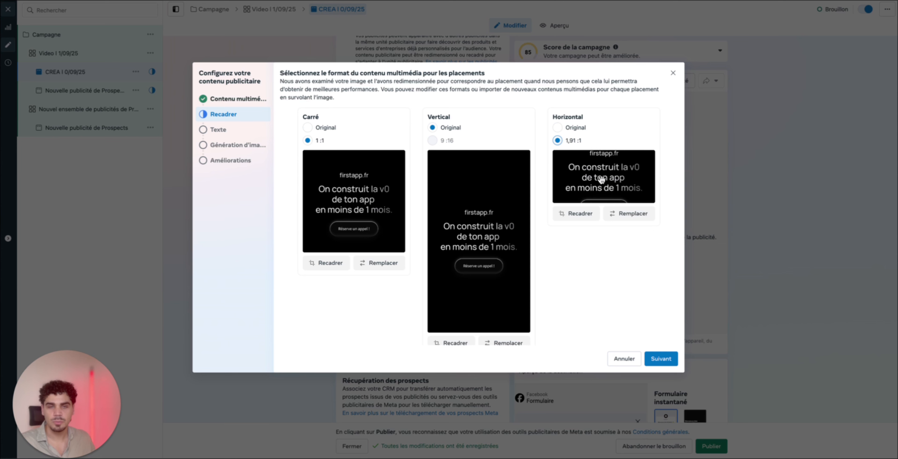
pyautogui.click(558, 127)
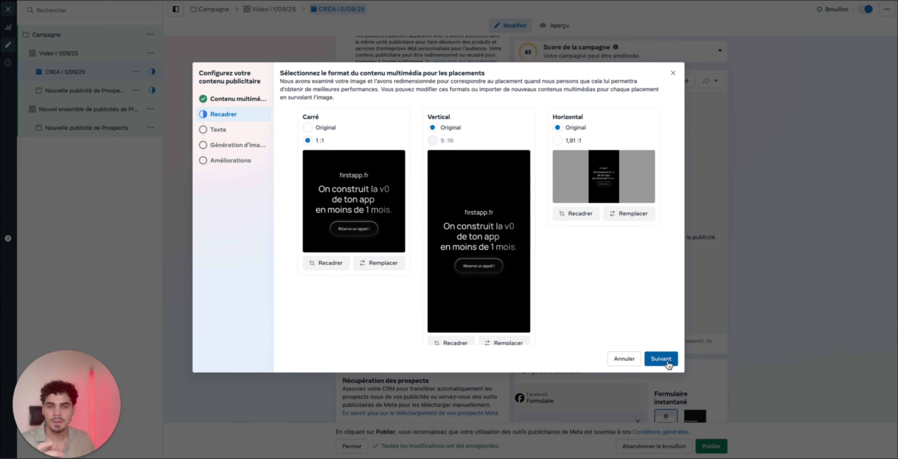
# In the ad's text settings, go through the empty primary text, title and description fields, and set the call-to-action to En savoir plus
pyautogui.click(661, 360)
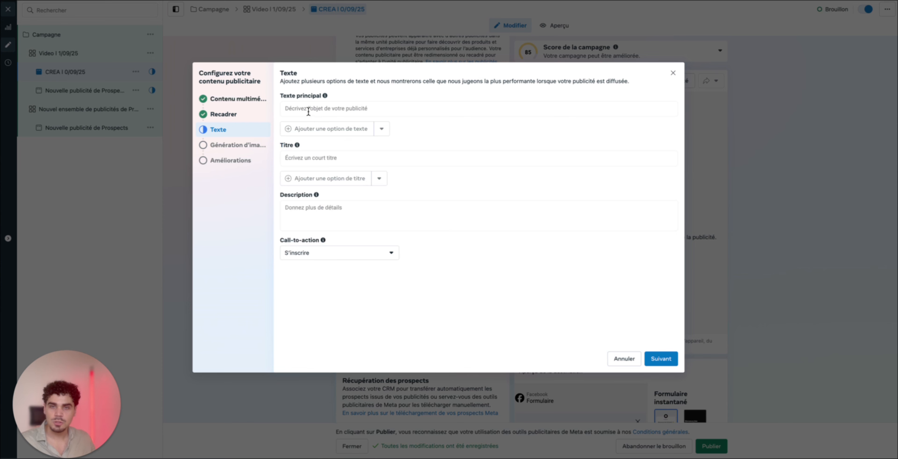
pyautogui.click(309, 111)
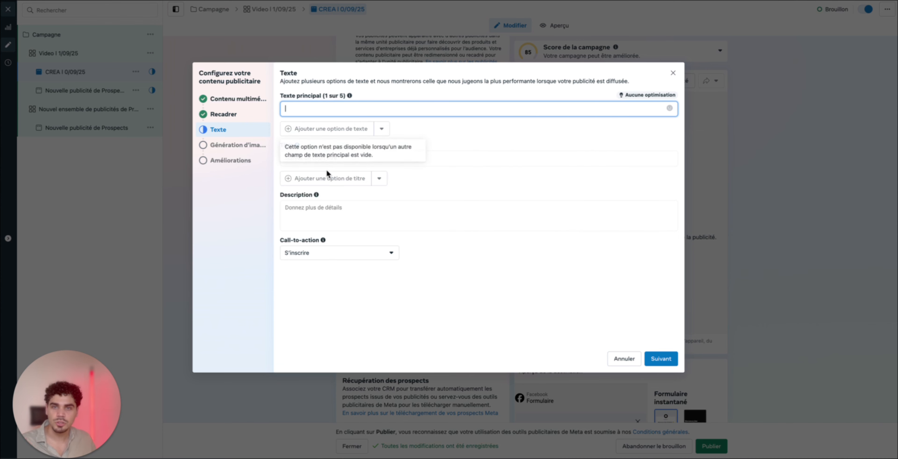
pyautogui.click(312, 157)
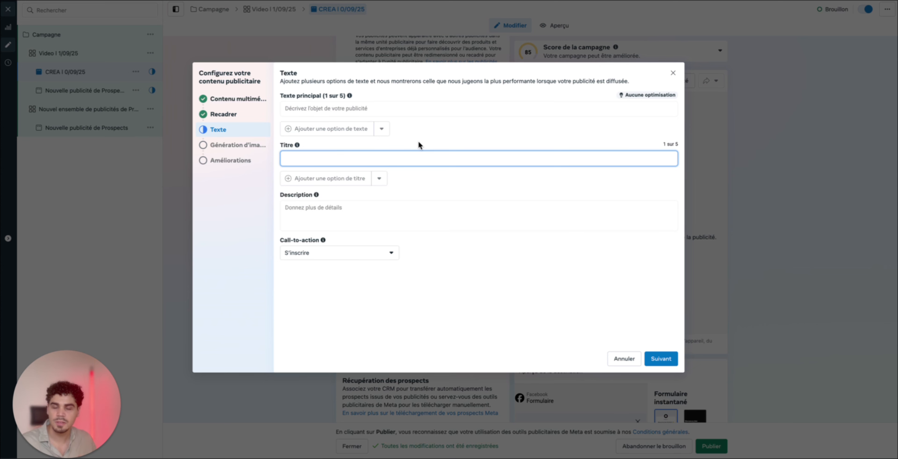
pyautogui.click(342, 216)
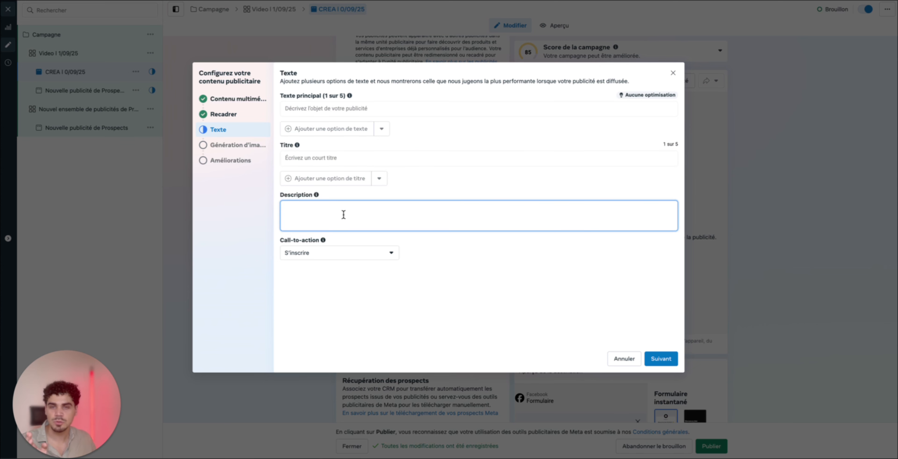
pyautogui.click(448, 188)
pyautogui.click(336, 217)
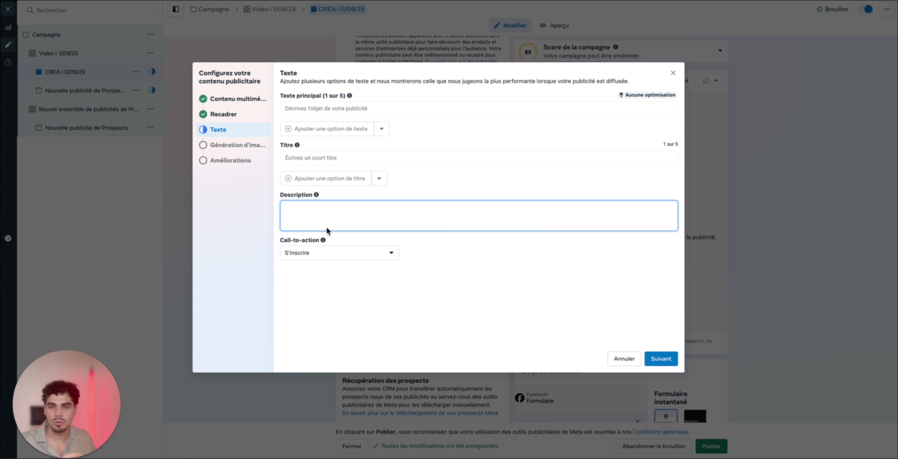
pyautogui.click(324, 253)
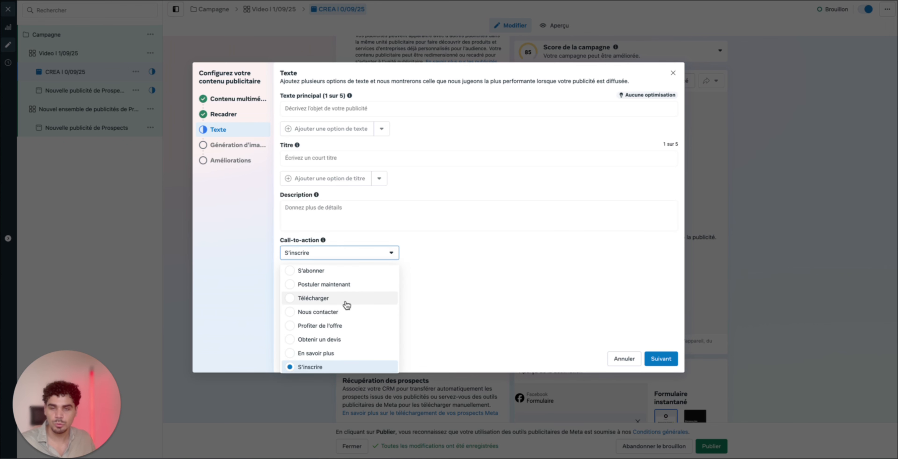
pyautogui.click(333, 354)
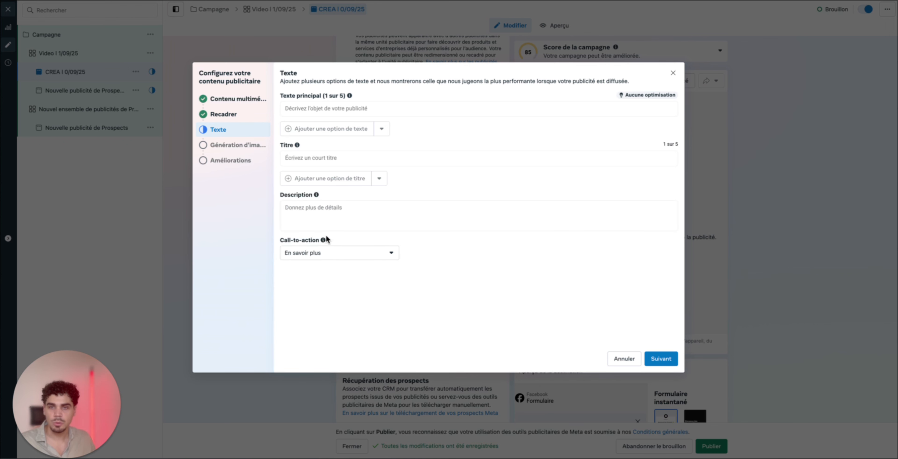
# In the Advantage+ image generation settings, turn off the added text and logo, choose Arrière-plans, and continue without selecting any generated images
pyautogui.click(661, 359)
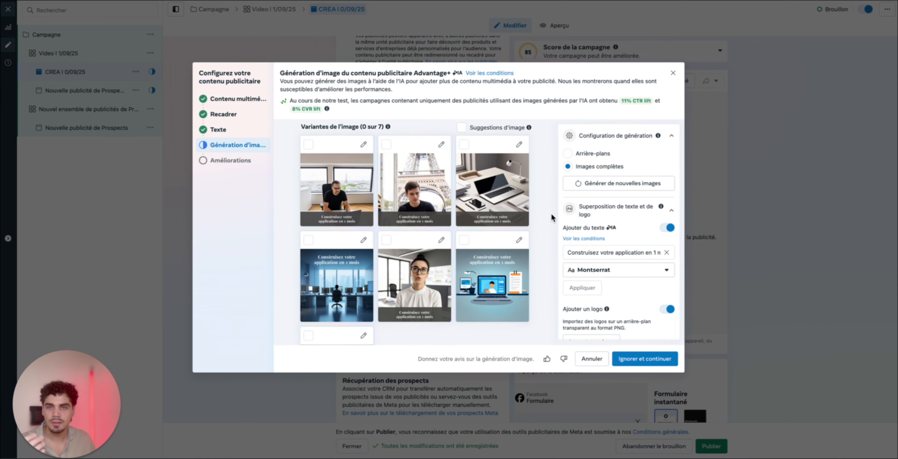
pyautogui.scroll(-2, 527, 227)
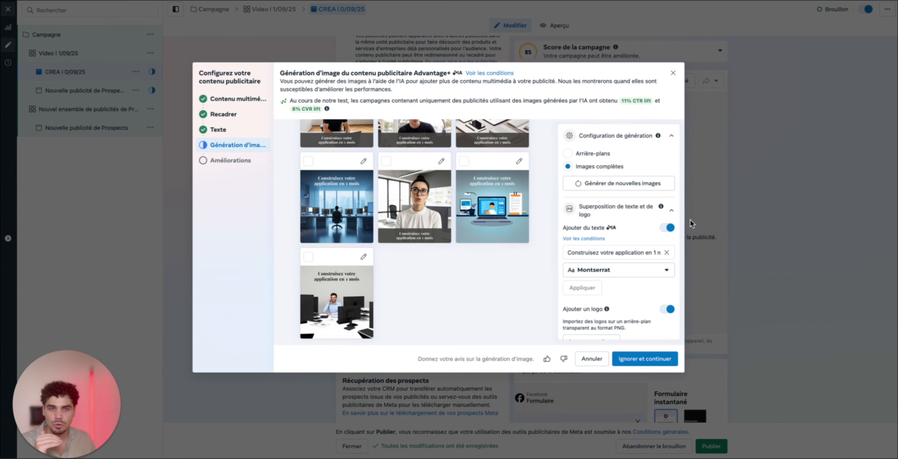
pyautogui.click(671, 228)
pyautogui.click(667, 256)
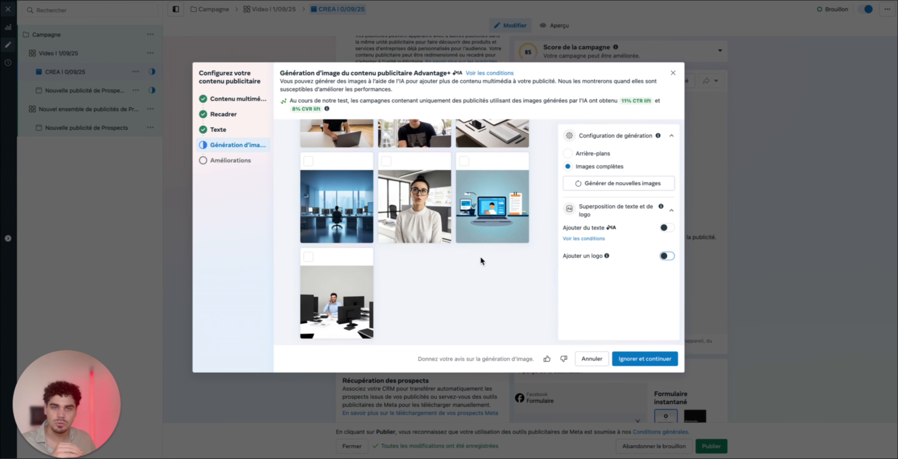
pyautogui.scroll(2, 466, 245)
pyautogui.click(568, 154)
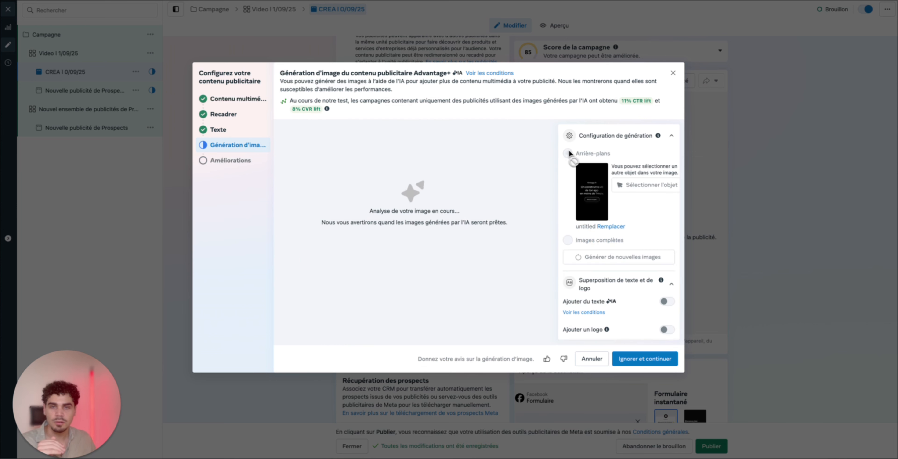
pyautogui.click(635, 361)
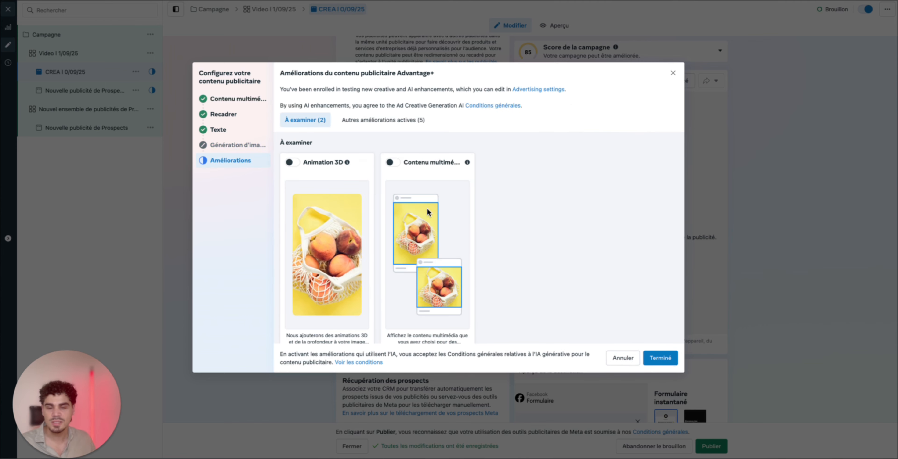
# Turn off all active Advantage+ creative enhancements, including overlays, visual retouches, music and text improvements, and finish the creative setup
pyautogui.click(411, 121)
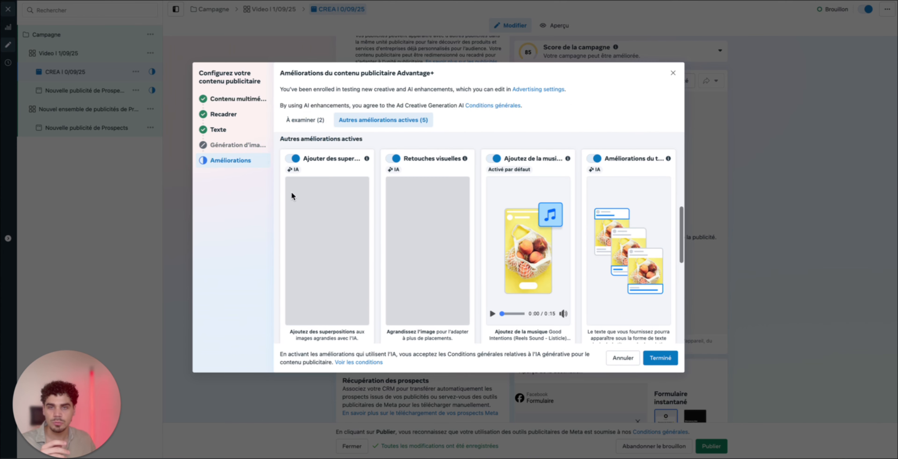
pyautogui.click(295, 160)
pyautogui.click(394, 159)
pyautogui.click(494, 159)
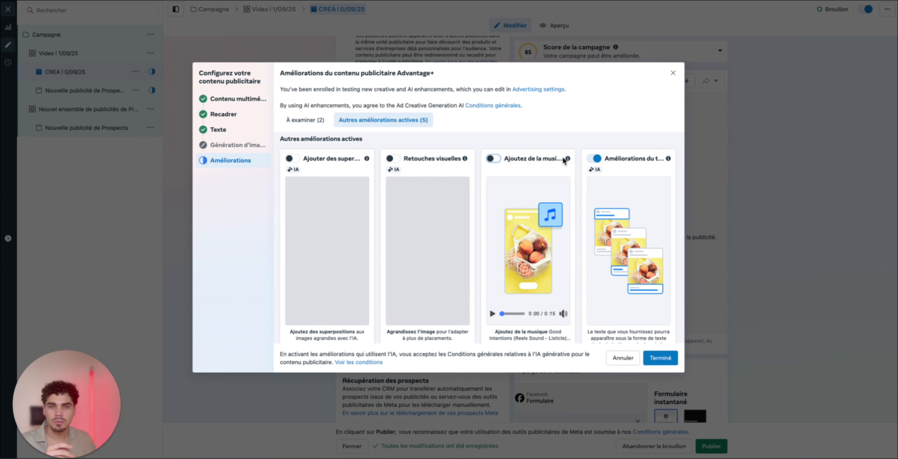
pyautogui.scroll(-7, 454, 234)
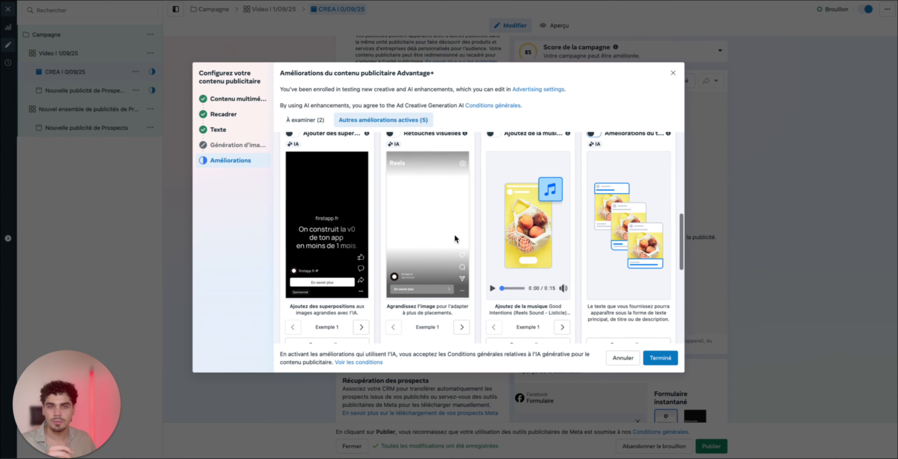
pyautogui.scroll(3, 324, 172)
pyautogui.scroll(-4, 439, 259)
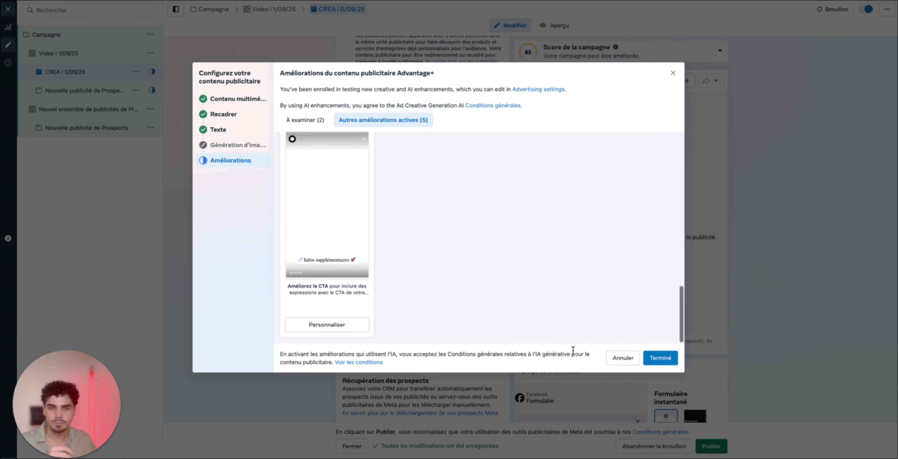
pyautogui.click(660, 358)
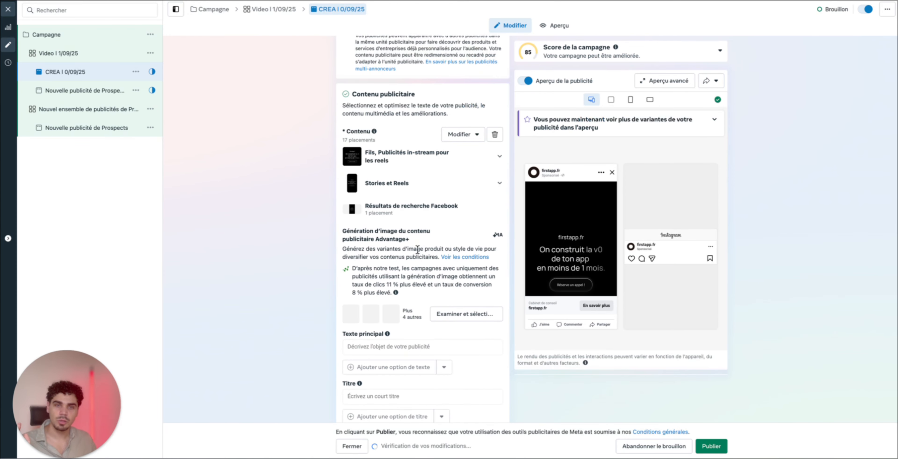
# Review the ad's text fields, instant form options, CRM association and Suivi tracking settings
pyautogui.scroll(-5, 351, 234)
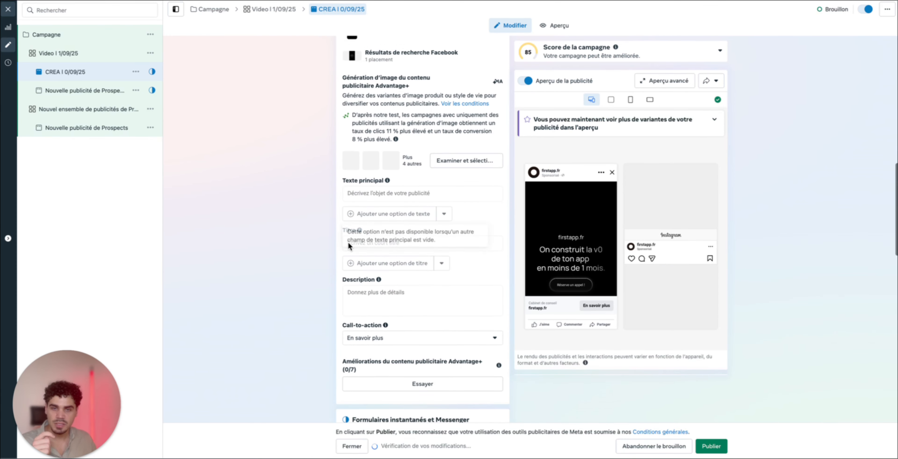
pyautogui.scroll(-5, 332, 244)
pyautogui.click(354, 152)
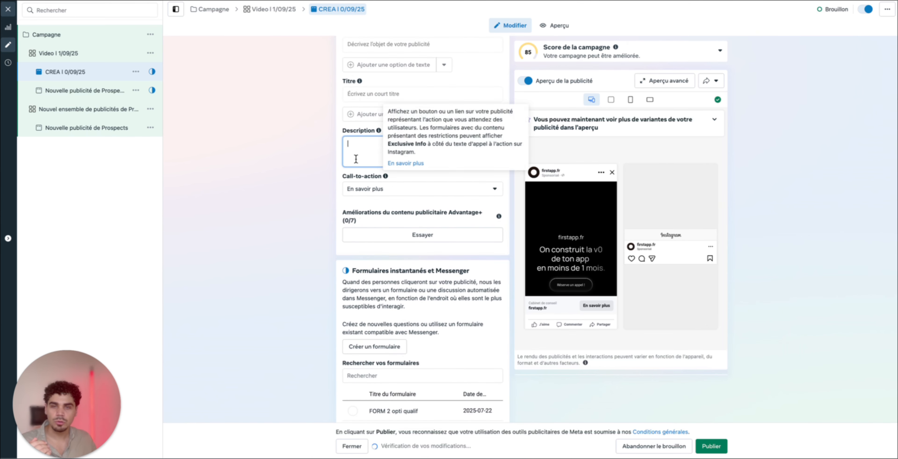
pyautogui.scroll(-5, 421, 230)
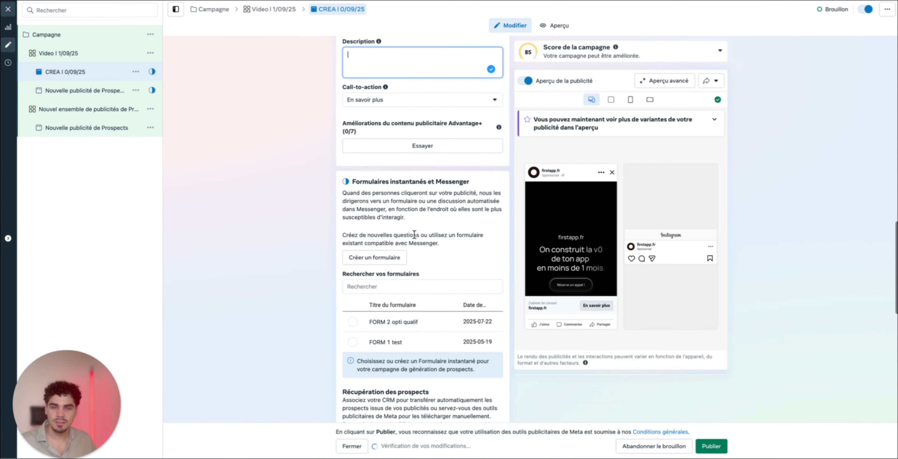
pyautogui.scroll(-2, 370, 258)
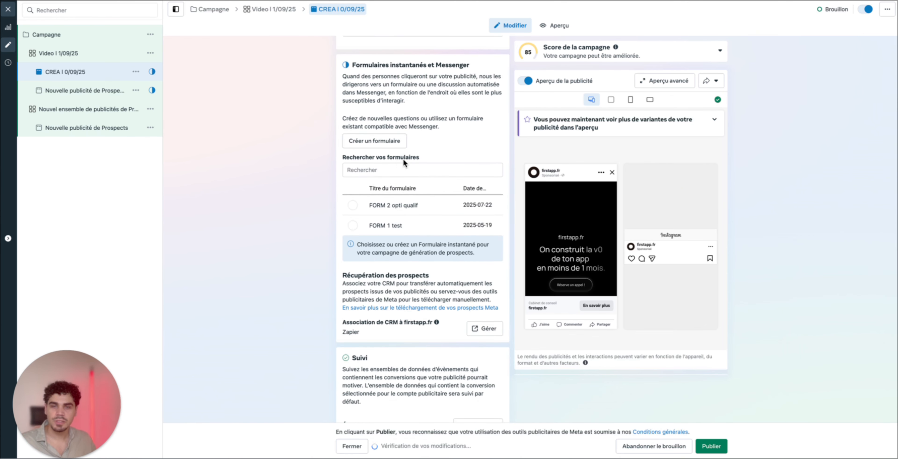
pyautogui.scroll(3, 386, 143)
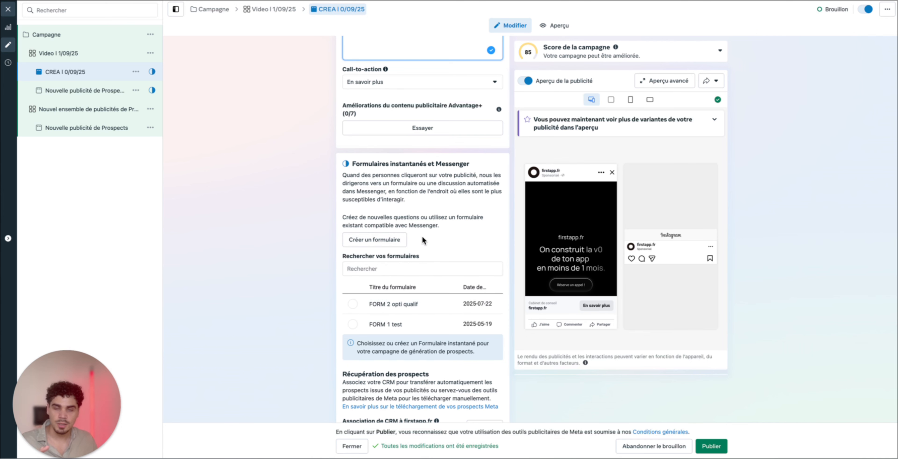
pyautogui.scroll(-5, 423, 238)
pyautogui.scroll(-2, 423, 238)
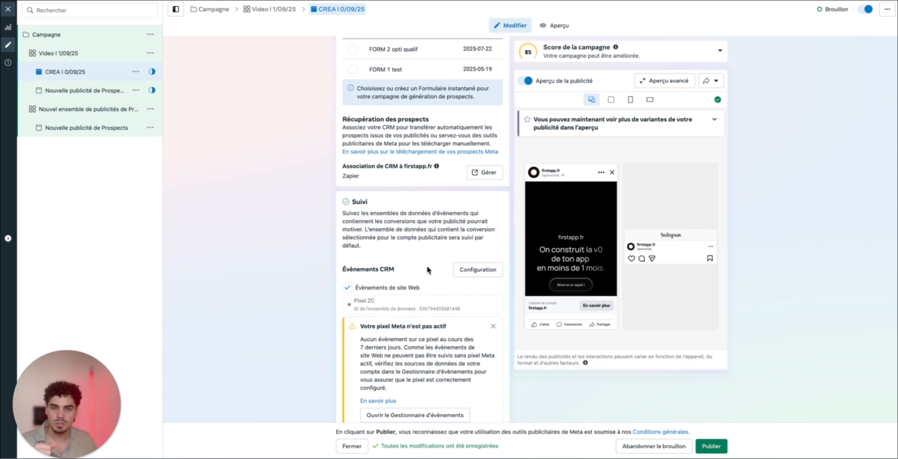
pyautogui.scroll(-3, 423, 277)
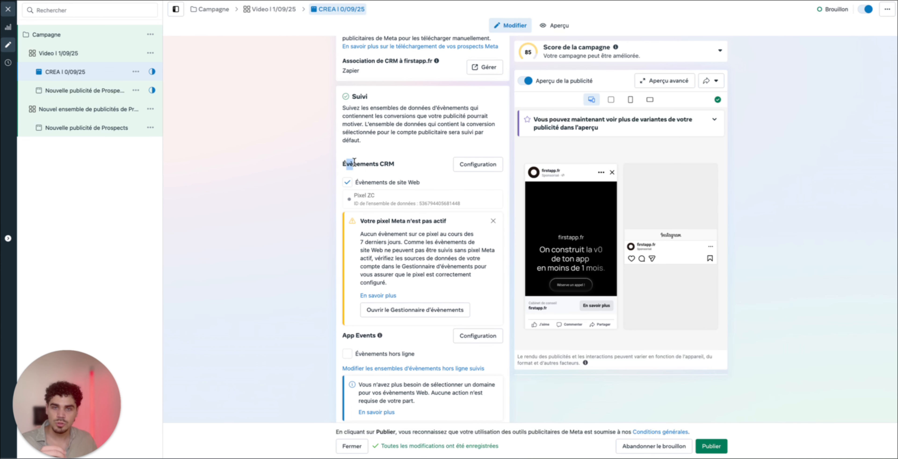
pyautogui.scroll(-2, 413, 190)
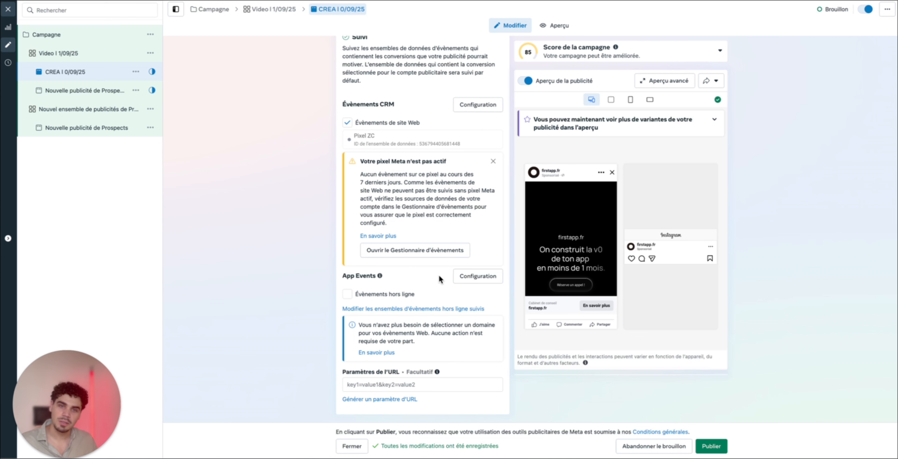
pyautogui.scroll(10, 428, 272)
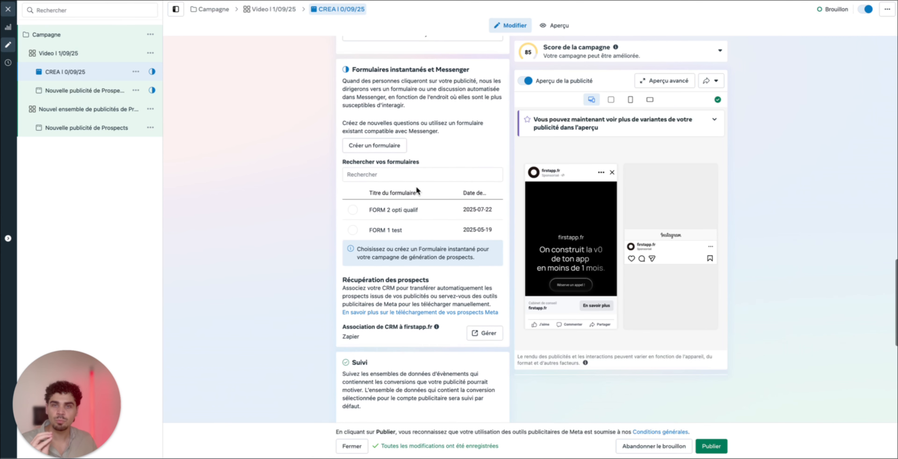
# Create a new instant form with the Volume élevé type, Restreint sharing and Optimisé flexible delivery, and continue to its intro
pyautogui.click(364, 150)
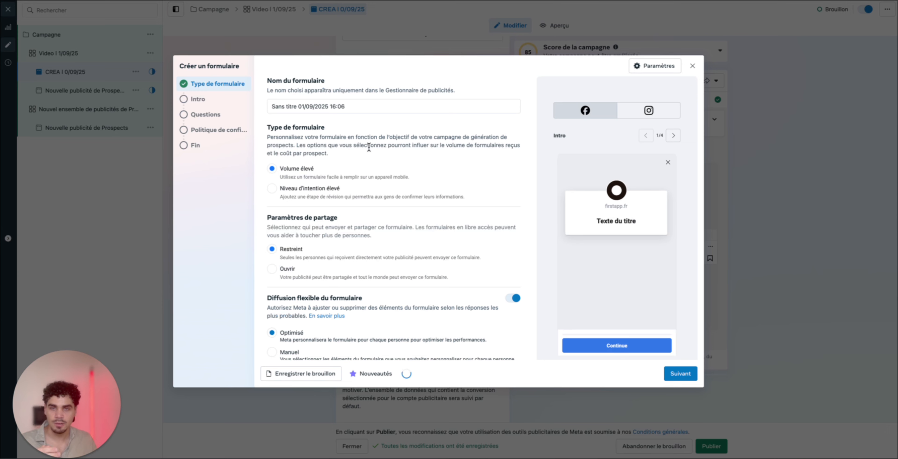
pyautogui.tripleClick(358, 109)
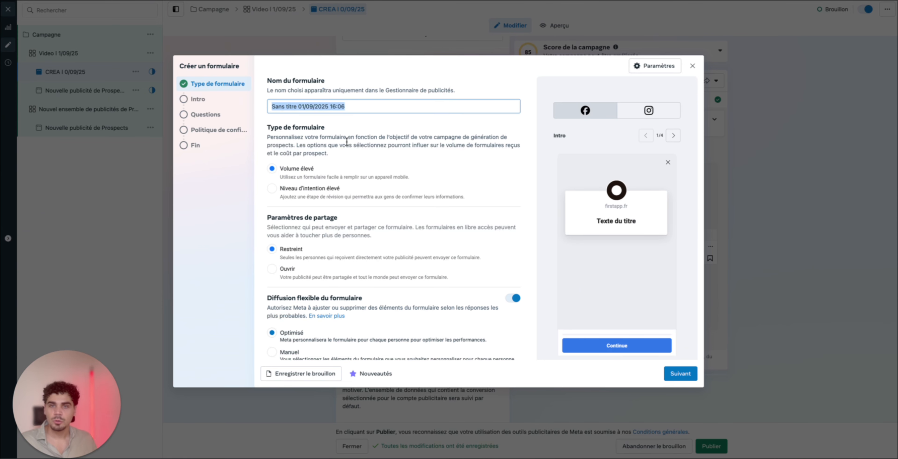
pyautogui.click(348, 170)
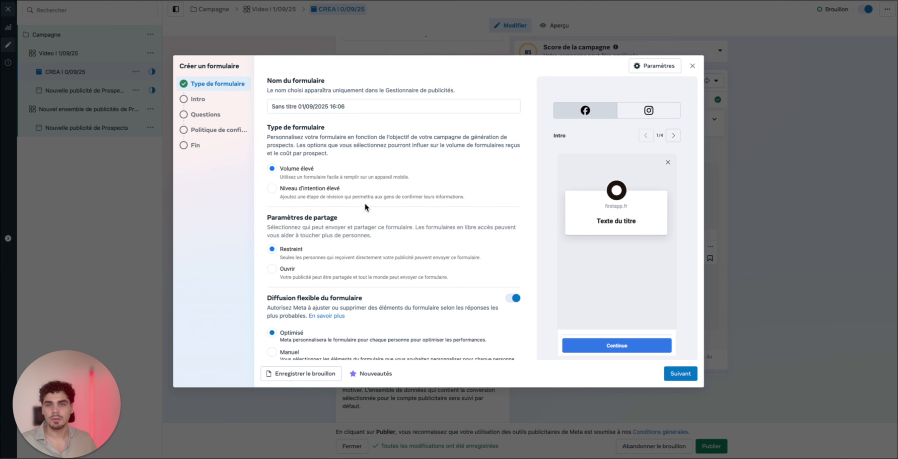
pyautogui.moveTo(288, 189); pyautogui.dragTo(359, 190)
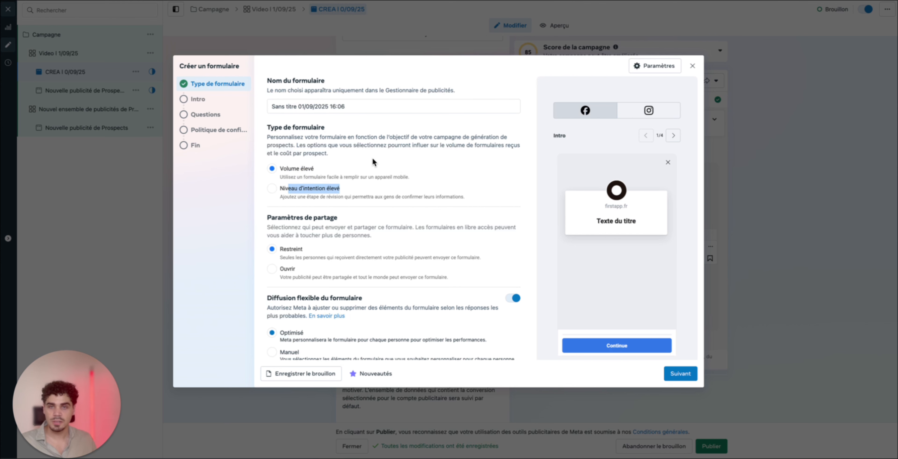
pyautogui.click(372, 159)
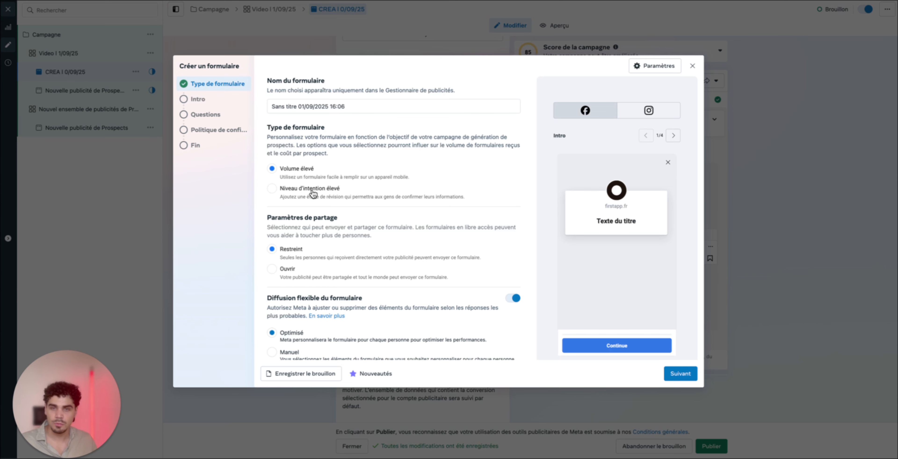
pyautogui.scroll(-1, 324, 220)
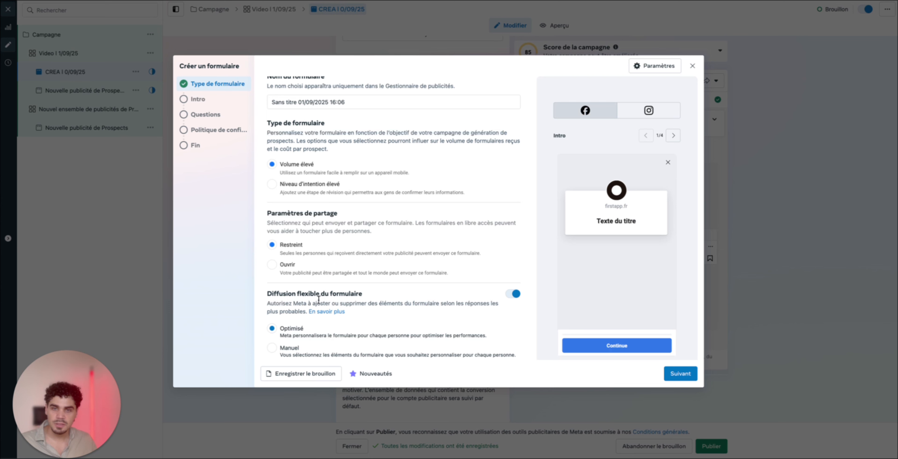
pyautogui.click(683, 374)
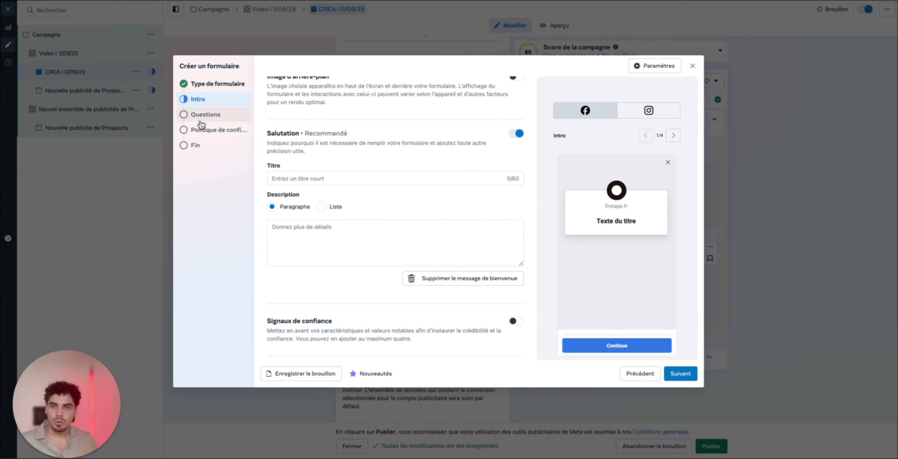
# Go through the intro's greeting title and description fields, leave them empty, and continue to the form's questions
pyautogui.scroll(1, 430, 229)
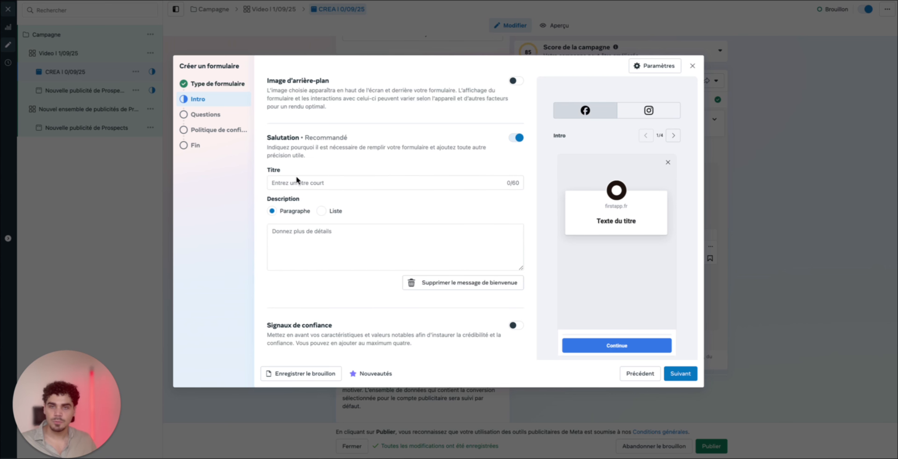
pyautogui.click(290, 181)
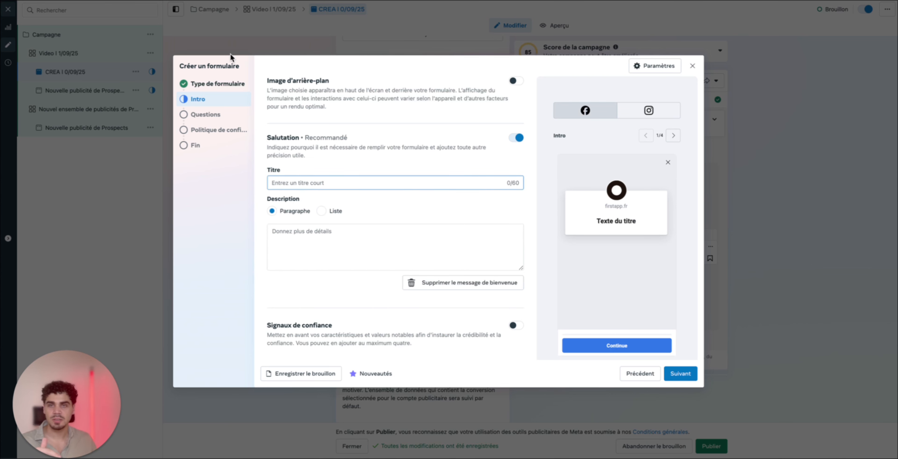
pyautogui.click(298, 235)
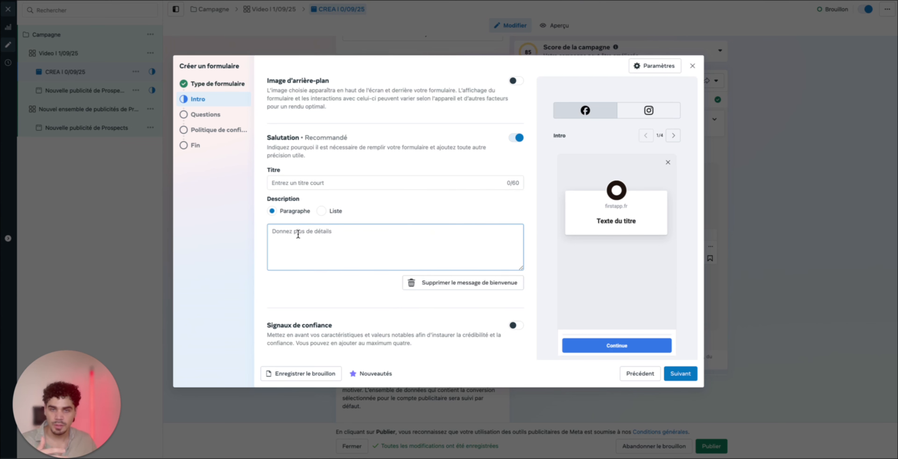
pyautogui.scroll(-5, 298, 235)
pyautogui.click(681, 374)
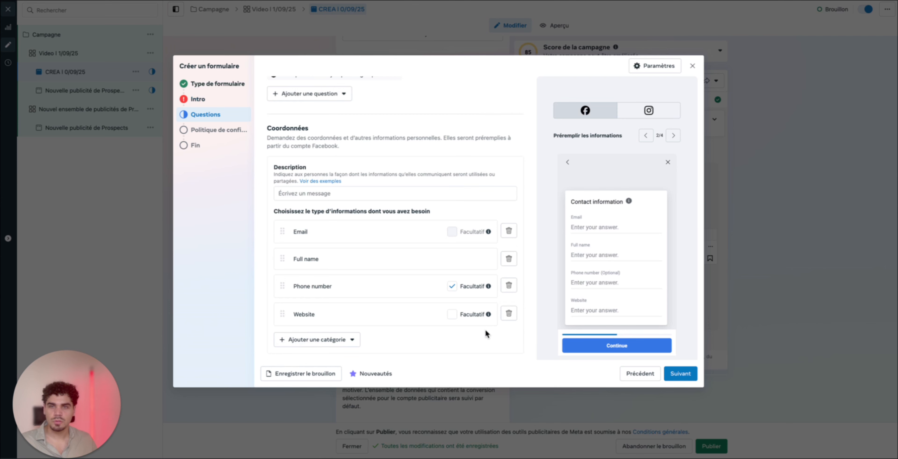
# Add a Conditionnel question to the form's custom questions
pyautogui.scroll(-2, 415, 243)
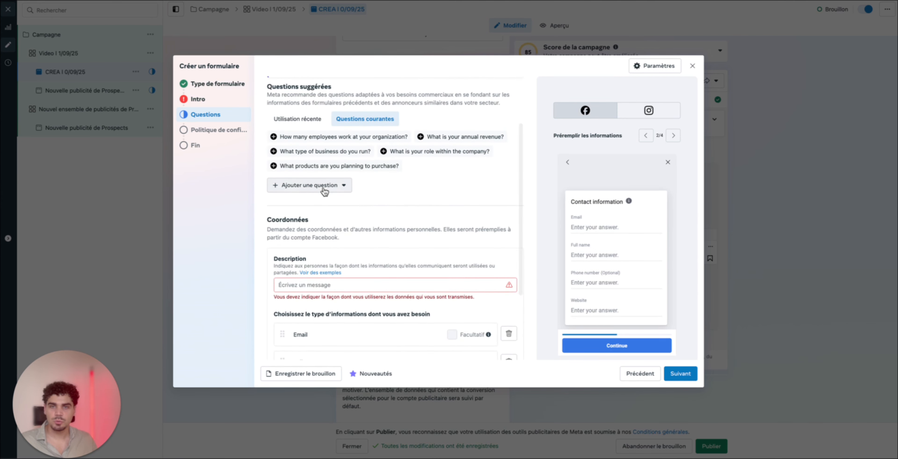
pyautogui.click(322, 187)
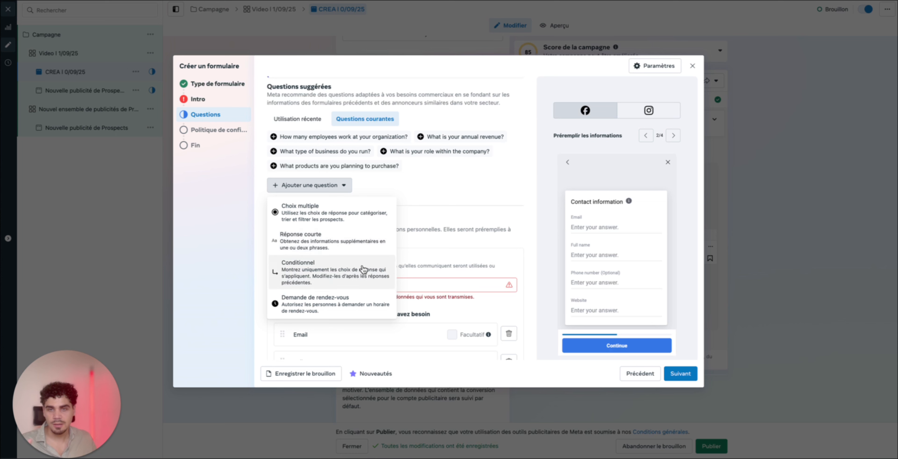
pyautogui.click(351, 285)
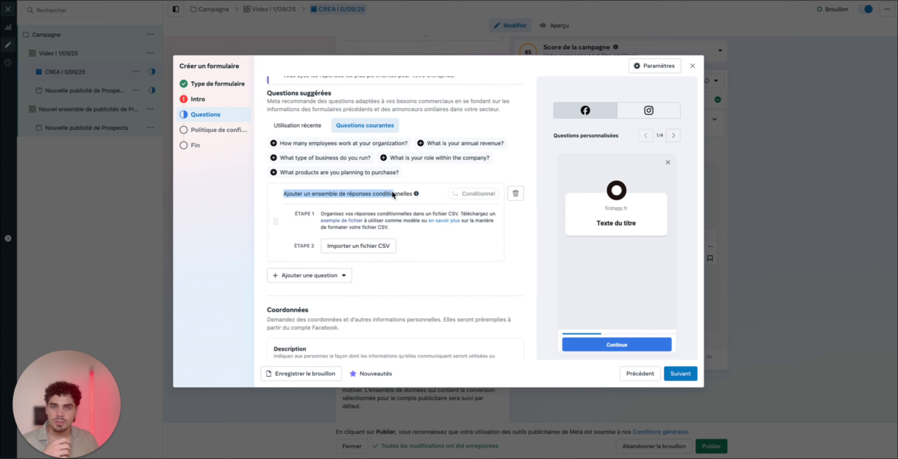
pyautogui.click(399, 200)
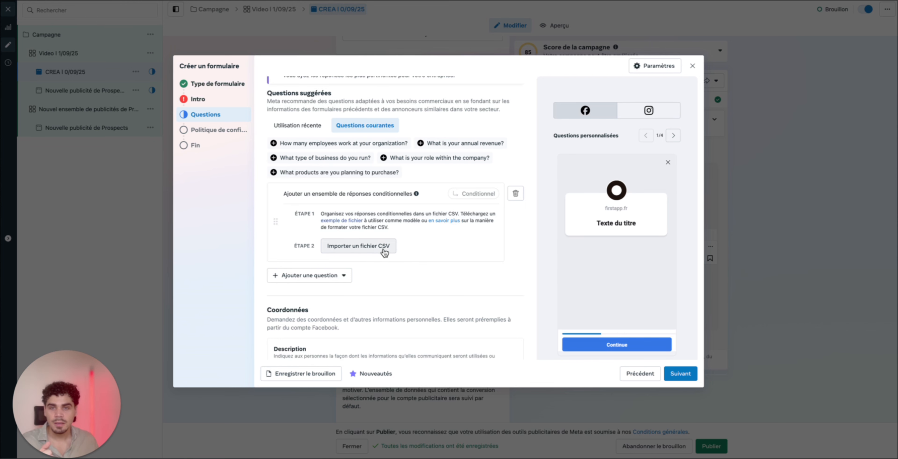
# Review the form's Coordonnées description and requested contact fields, and continue to the privacy policy settings
pyautogui.scroll(-4, 378, 248)
pyautogui.moveTo(271, 172); pyautogui.dragTo(312, 174)
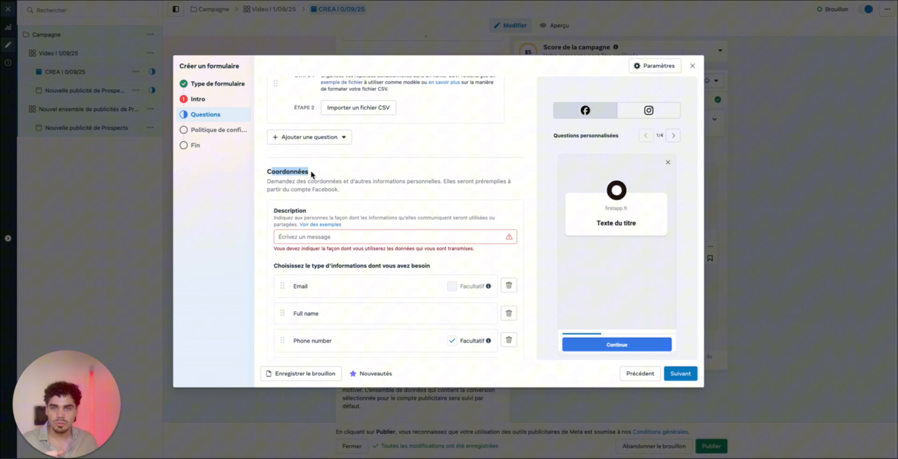
pyautogui.click(324, 175)
pyautogui.scroll(-2, 371, 174)
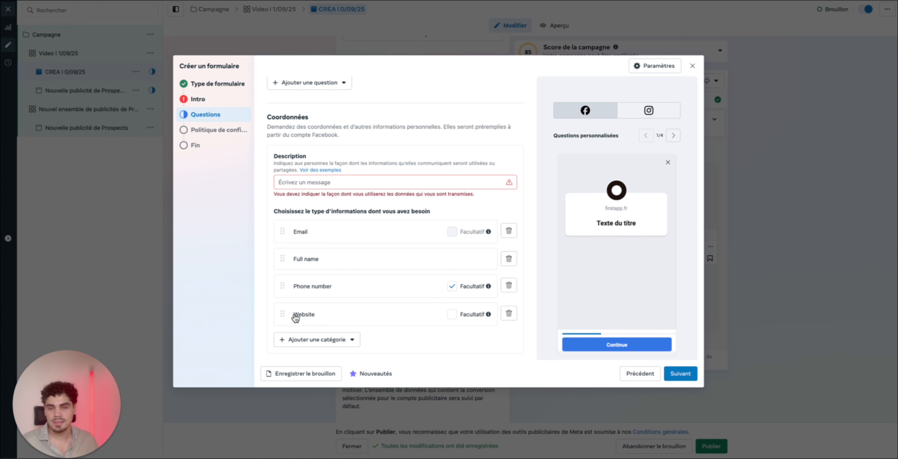
pyautogui.click(680, 373)
# Turn off the optional Politique de confidentialité link and continue to the form's ending page
pyautogui.click(282, 129)
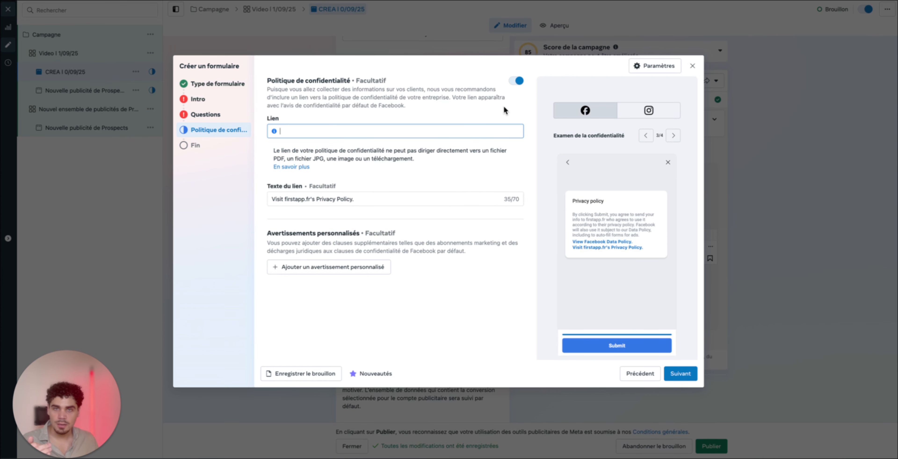
pyautogui.click(517, 82)
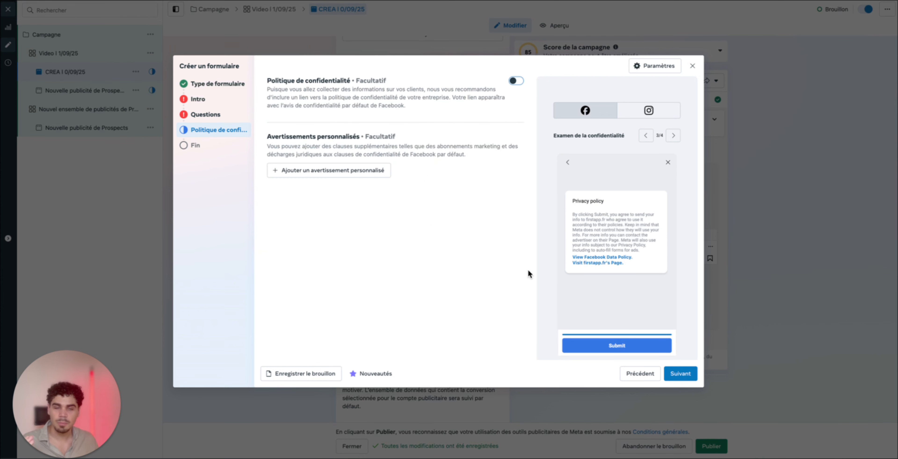
pyautogui.click(682, 375)
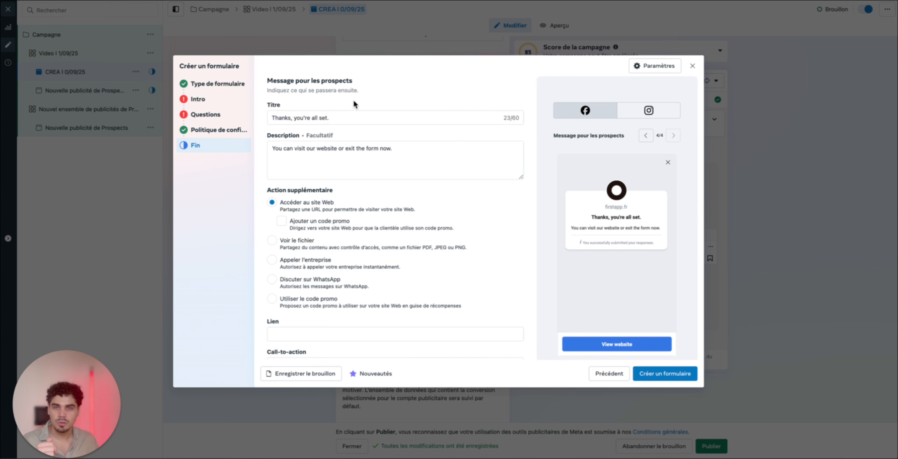
# Review the ending message's title and description and its Accéder au site Web action
pyautogui.moveTo(351, 118); pyautogui.dragTo(262, 121)
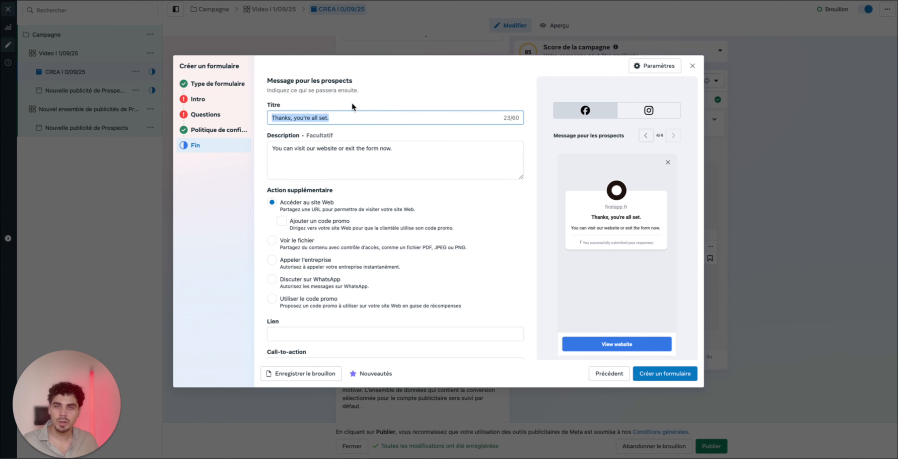
pyautogui.moveTo(410, 149); pyautogui.dragTo(261, 153)
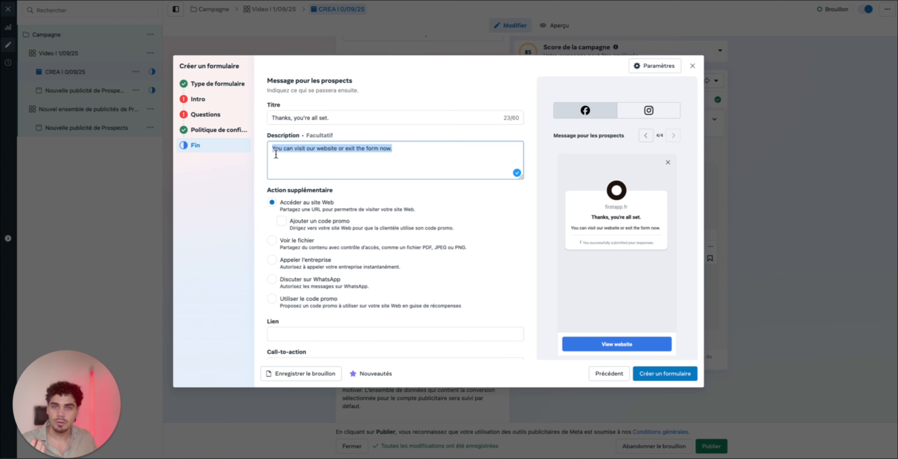
pyautogui.moveTo(283, 203); pyautogui.dragTo(336, 202)
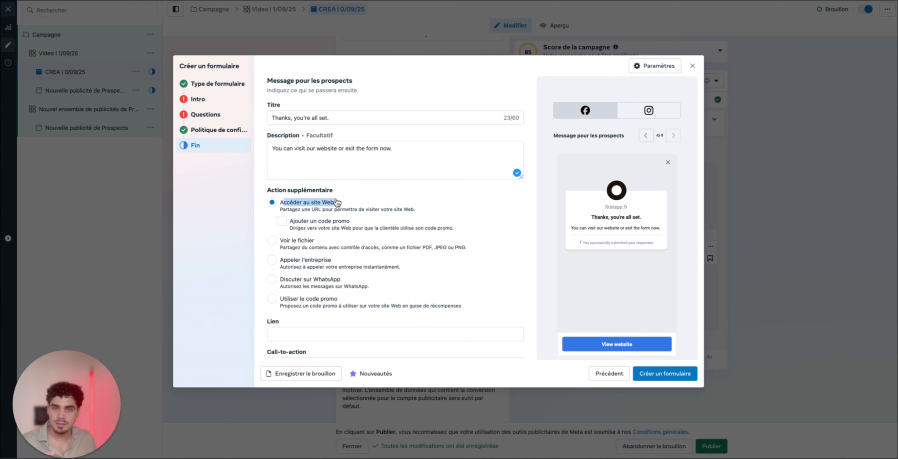
pyautogui.click(366, 202)
pyautogui.moveTo(407, 151); pyautogui.dragTo(283, 150)
pyautogui.click(286, 158)
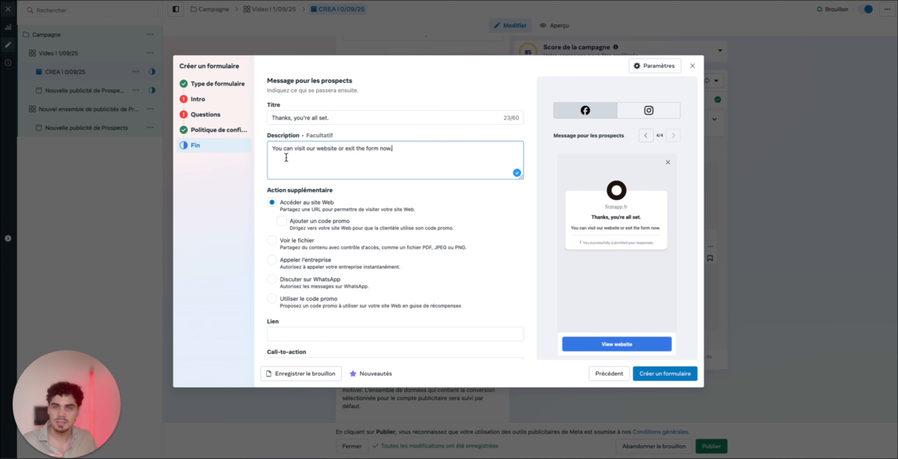
# Examine the ending page's Lien and Call-to-action fields below the additional action options
pyautogui.scroll(-2, 392, 206)
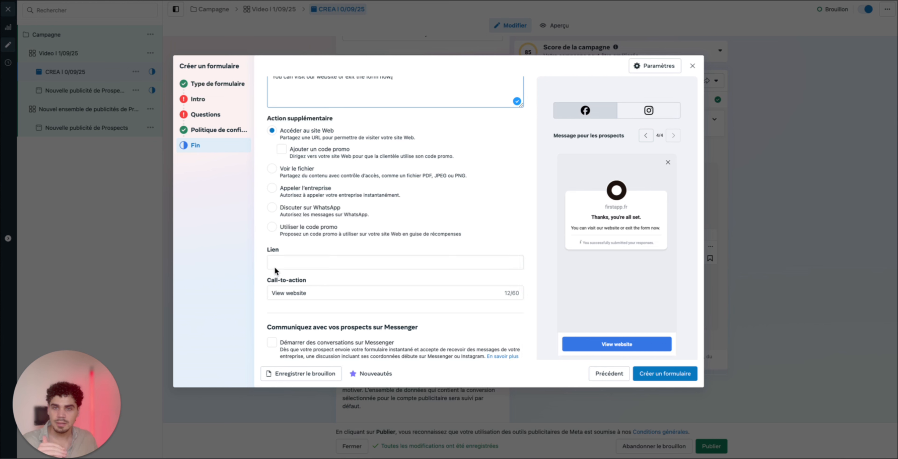
pyautogui.click(275, 267)
pyautogui.scroll(-1, 361, 261)
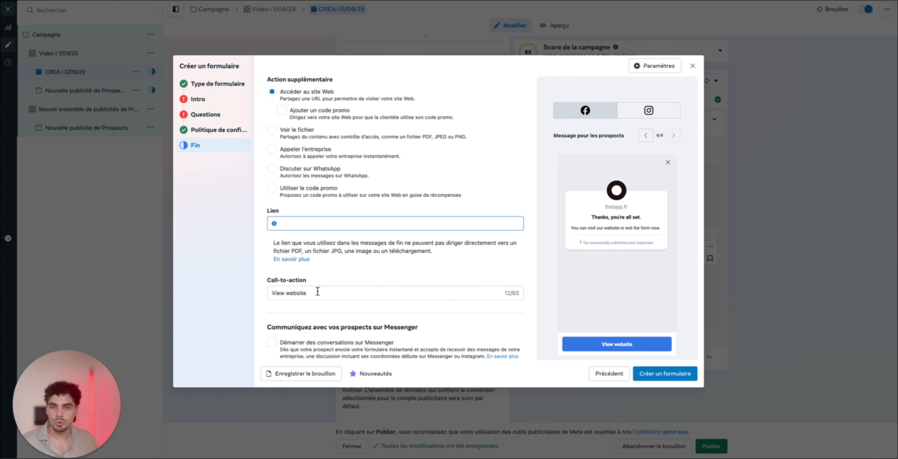
pyautogui.click(320, 302)
pyautogui.moveTo(271, 296)
pyautogui.mouseDown()
pyautogui.moveTo(294, 293)
pyautogui.moveTo(257, 295)
pyautogui.mouseUp()
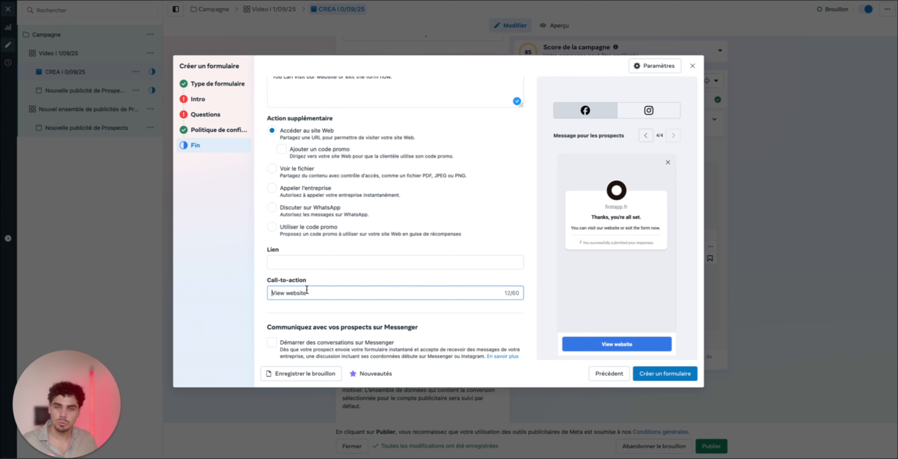
pyautogui.click(319, 275)
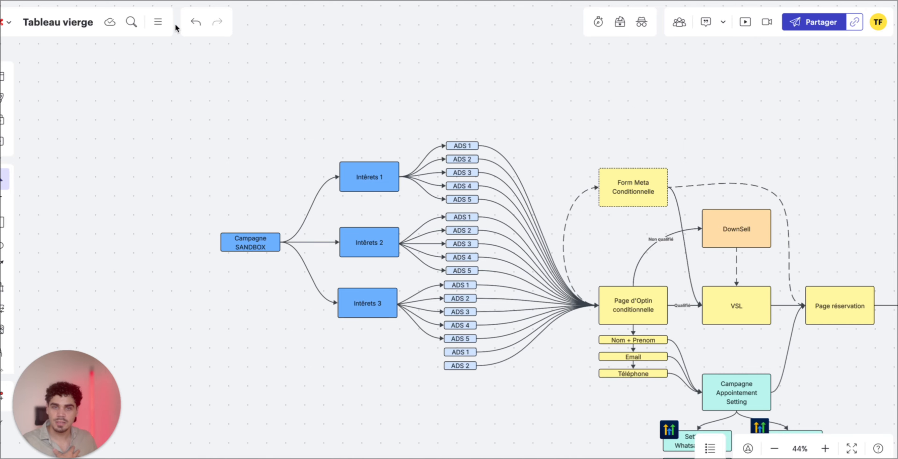
# On the Tableau vierge whiteboard, examine the Campagne Appointement Setting branch with its Setter IA Whatsapp/SMS and Email Marketing follow-ups
pyautogui.scroll(2, 503, 286)
pyautogui.scroll(-5, 446, 329)
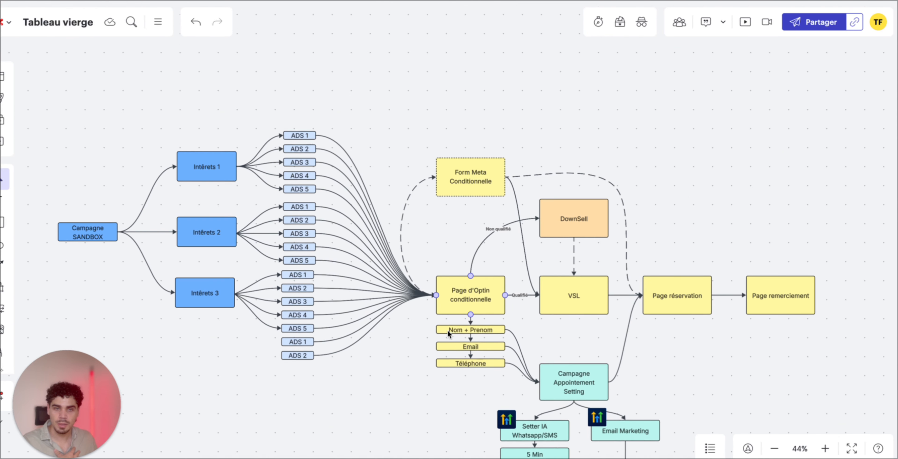
pyautogui.click(548, 284)
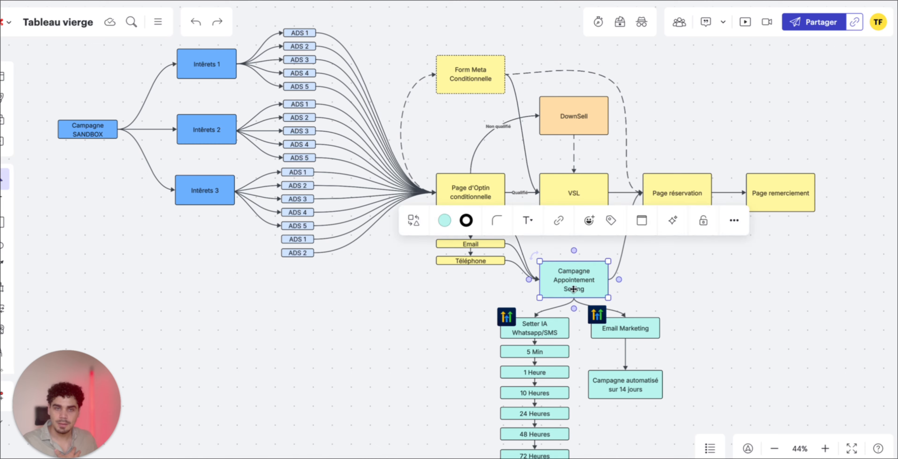
pyautogui.hscroll(2, 450, 336)
pyautogui.scroll(-1, 450, 337)
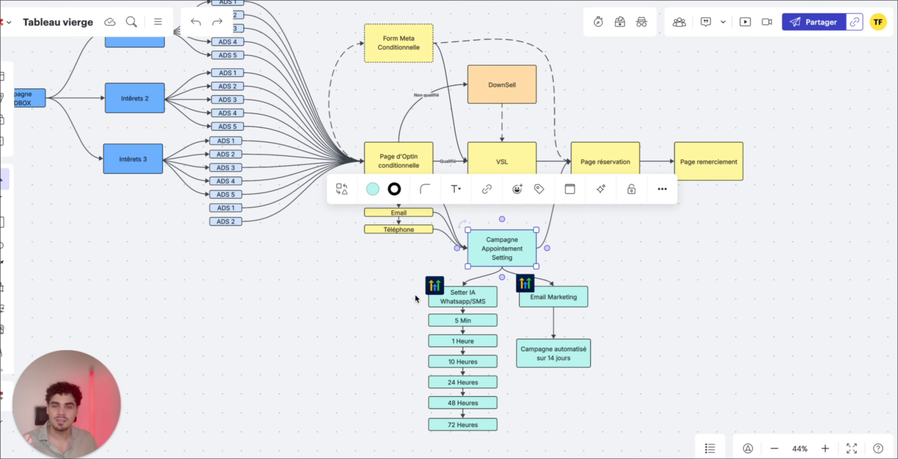
pyautogui.click(399, 316)
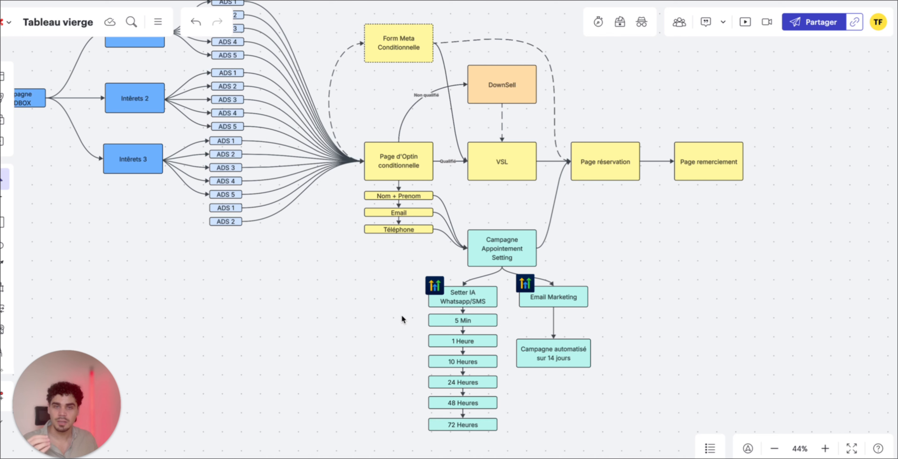
pyautogui.moveTo(400, 305); pyautogui.dragTo(438, 292)
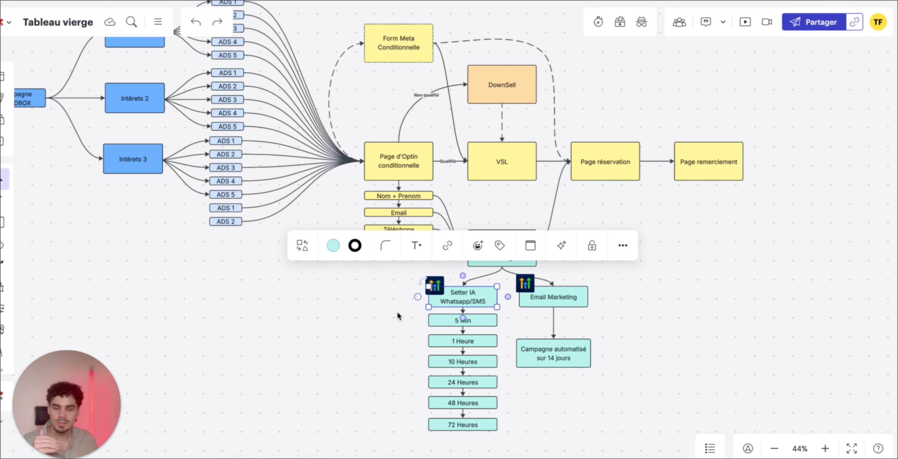
pyautogui.click(392, 317)
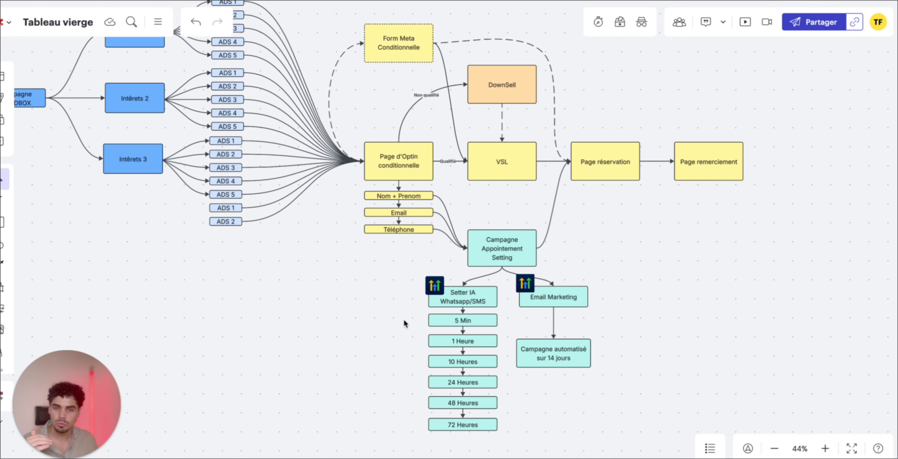